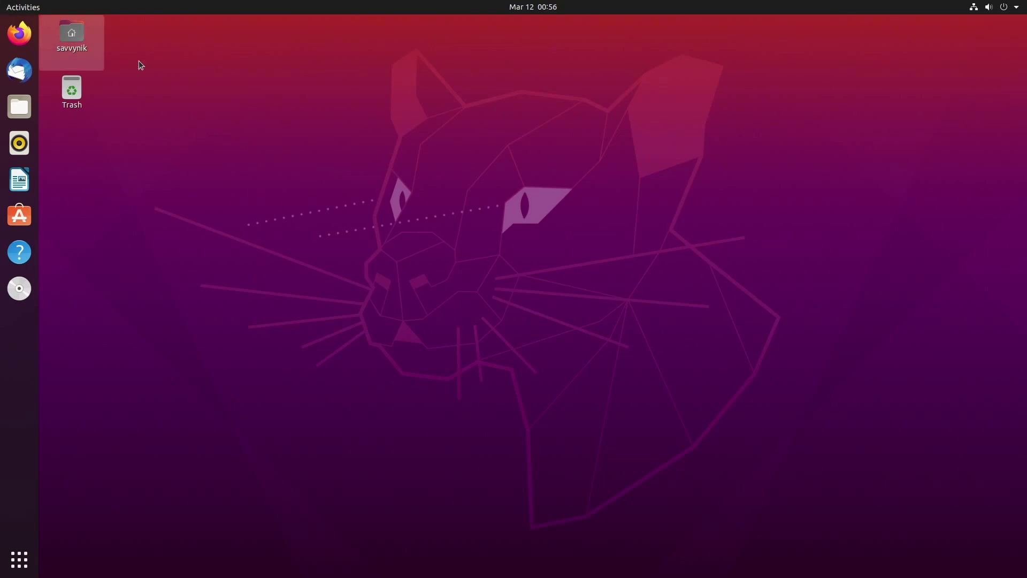
Launch Terminal from the Activities search for 'term' and enlarge its text.
{"action": "left_click", "coordinate": [35, 6]}
{"action": "type", "text": "term"}
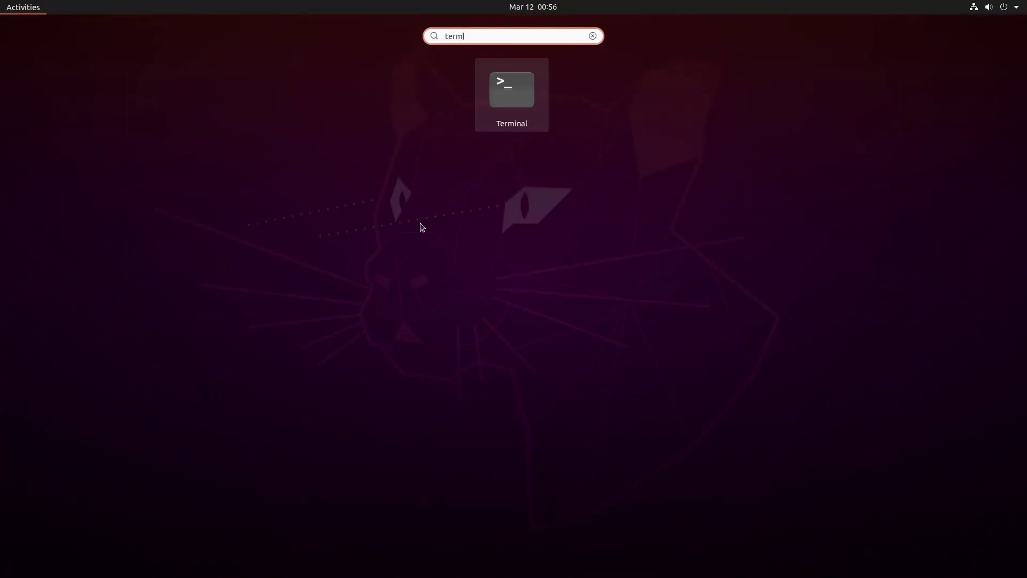
{"action": "key", "text": "Return"}
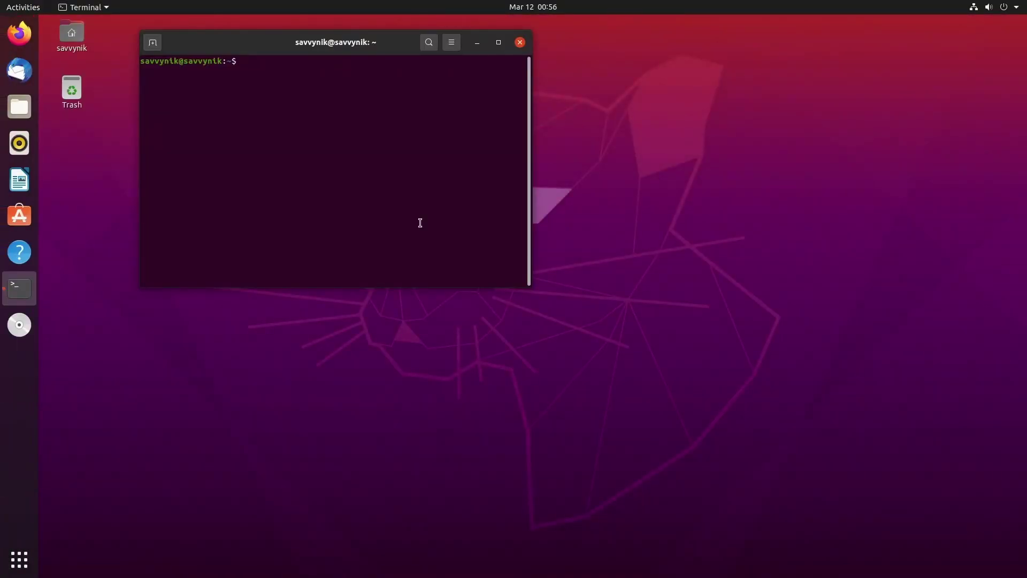
{"action": "key", "text": "ctrl+plus"}
{"action": "key", "text": "ctrl+plus"}
{"action": "key", "text": "ctrl+plus"}
{"action": "key", "text": "ctrl+plus"}
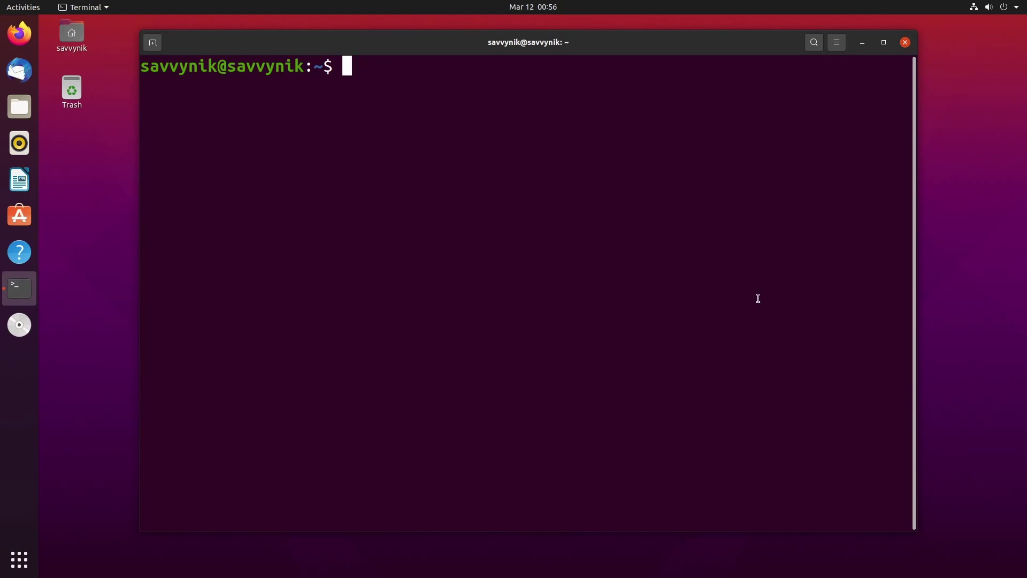
Refresh the package lists with 'sudo apt update', entering the administrator password.
{"action": "type", "text": "sudo apt u"}
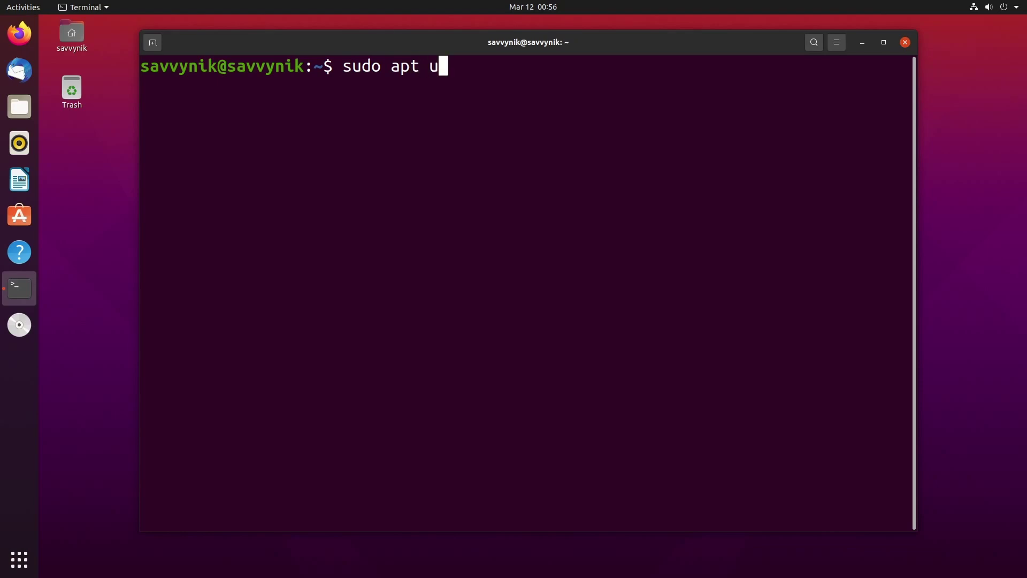
{"action": "type", "text": "pdate"}
{"action": "key", "text": "Return"}
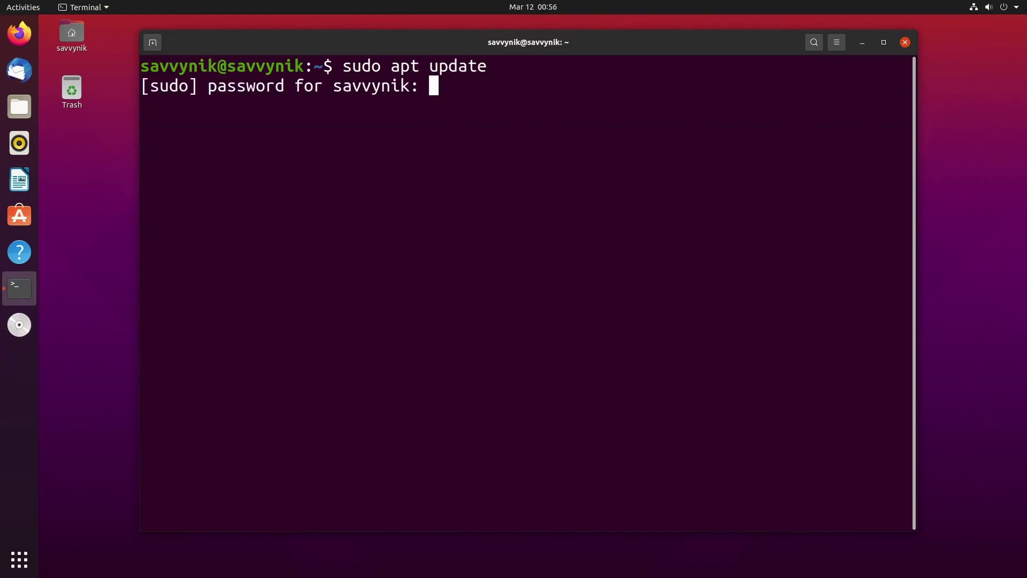
{"action": "key", "text": "Return"}
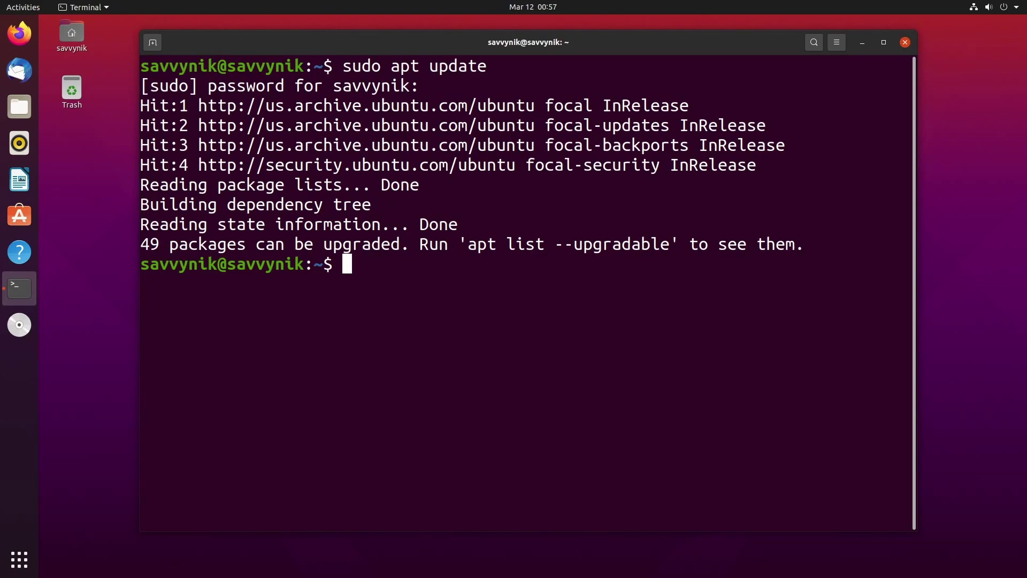
Clear the screen and install Apache2 with 'sudo apt install apache2', accepting the [Y/n] prompt.
{"action": "type", "text": "clear"}
{"action": "key", "text": "Return"}
{"action": "type", "text": "sudo"}
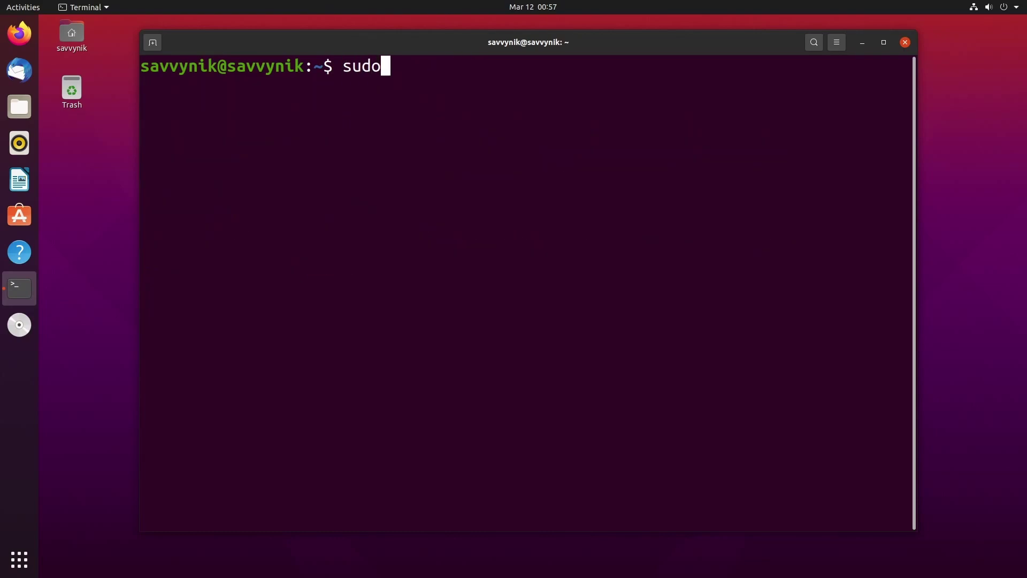
{"action": "type", "text": " apt install apache2"}
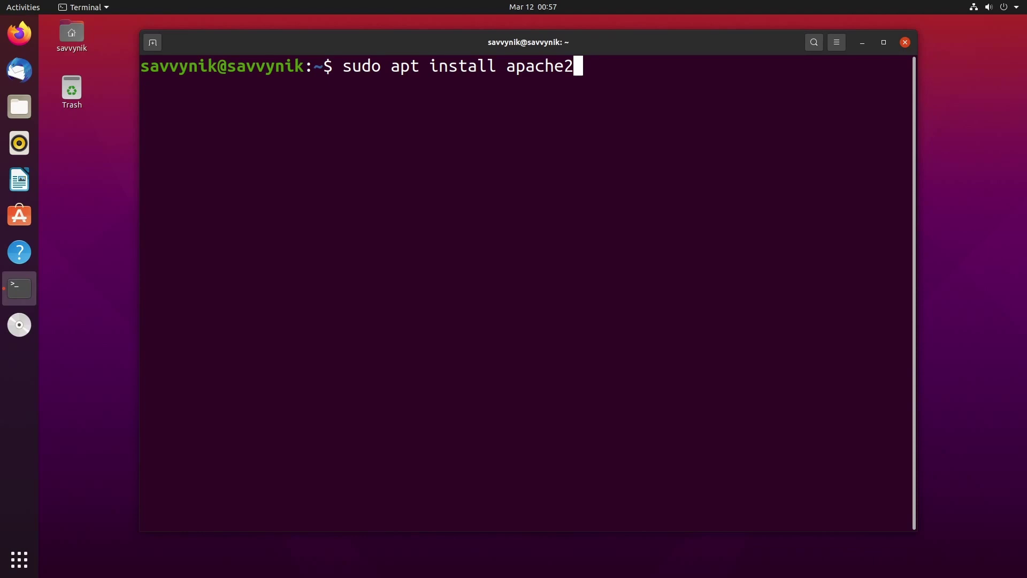
{"action": "key", "text": "Return"}
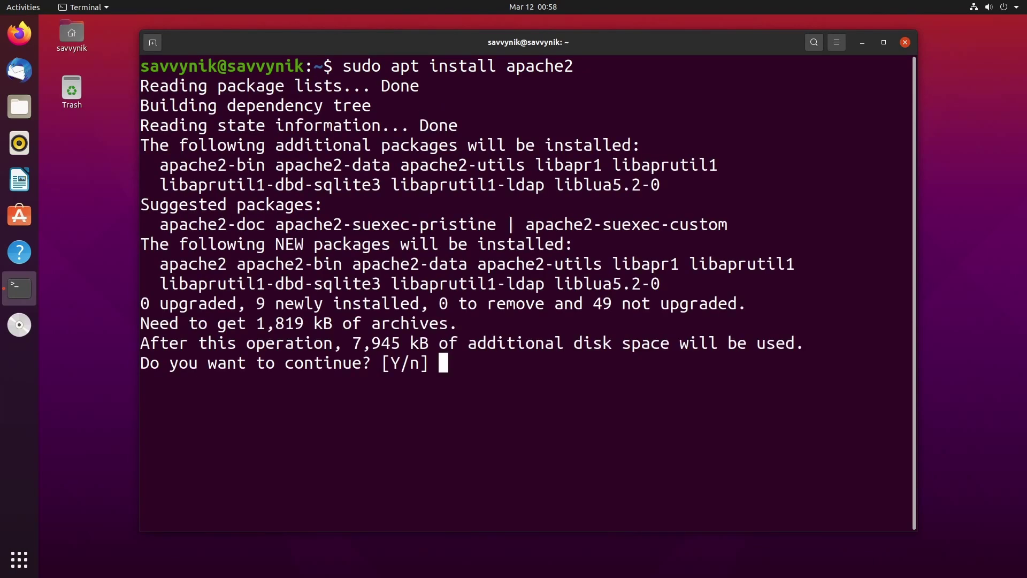
{"action": "key", "text": "Return"}
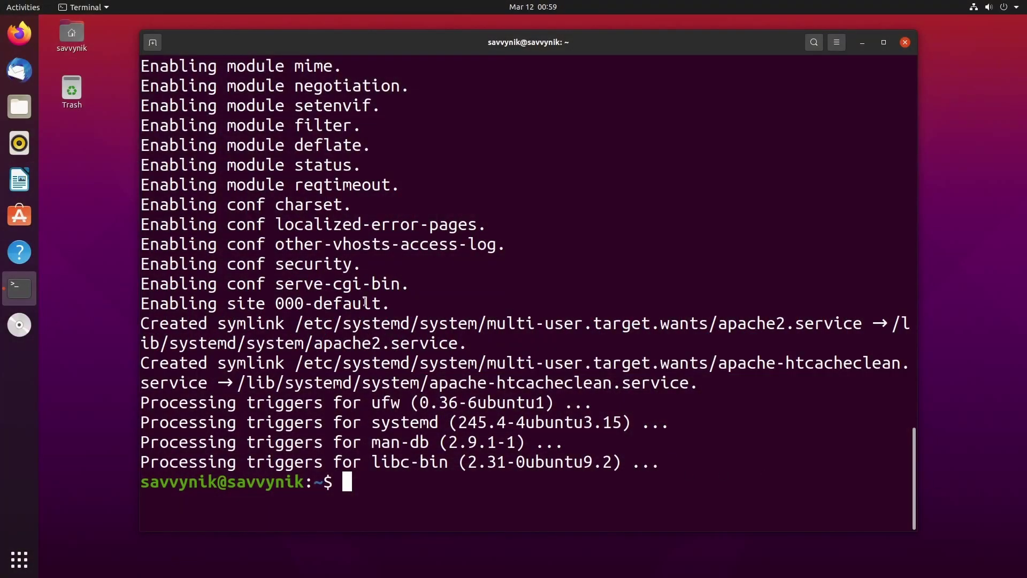
Load localhost in a private Firefox window to show the Apache2 default page.
{"action": "left_click", "coordinate": [19, 34]}
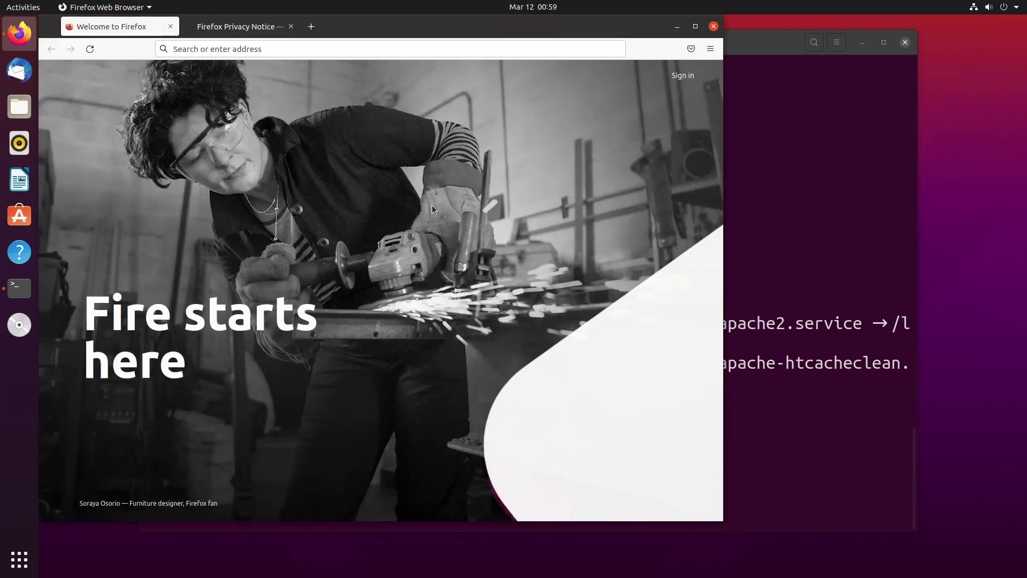
{"action": "key", "text": "ctrl+shift+p"}
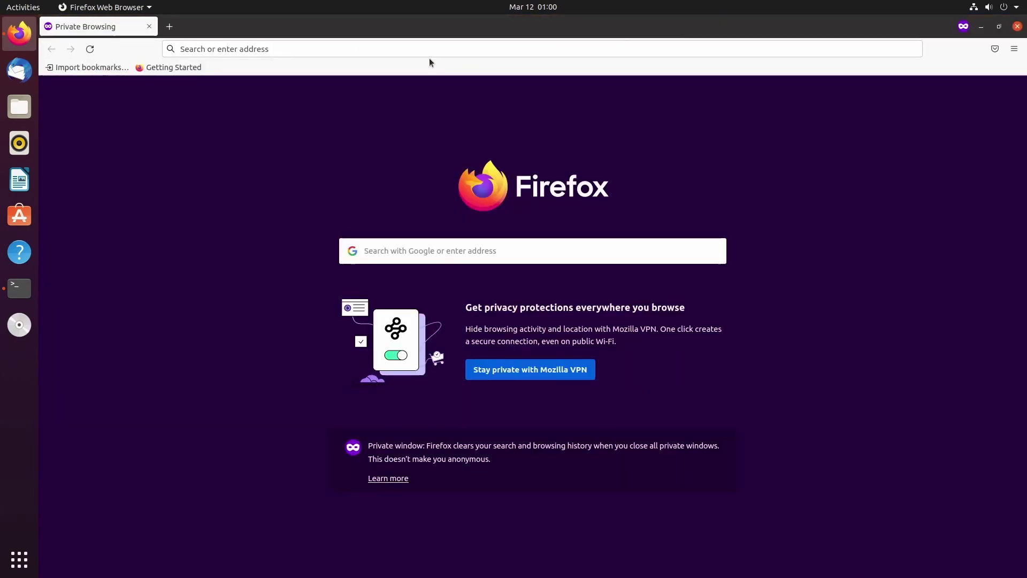
{"action": "left_click", "coordinate": [409, 45]}
{"action": "type", "text": "local"}
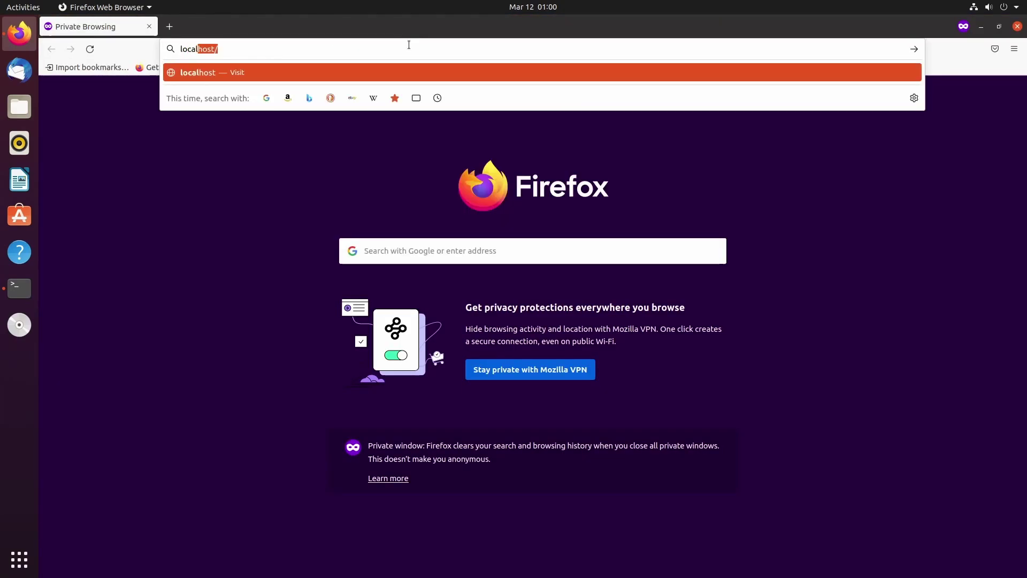
{"action": "type", "text": "host"}
{"action": "key", "text": "BackSpace"}
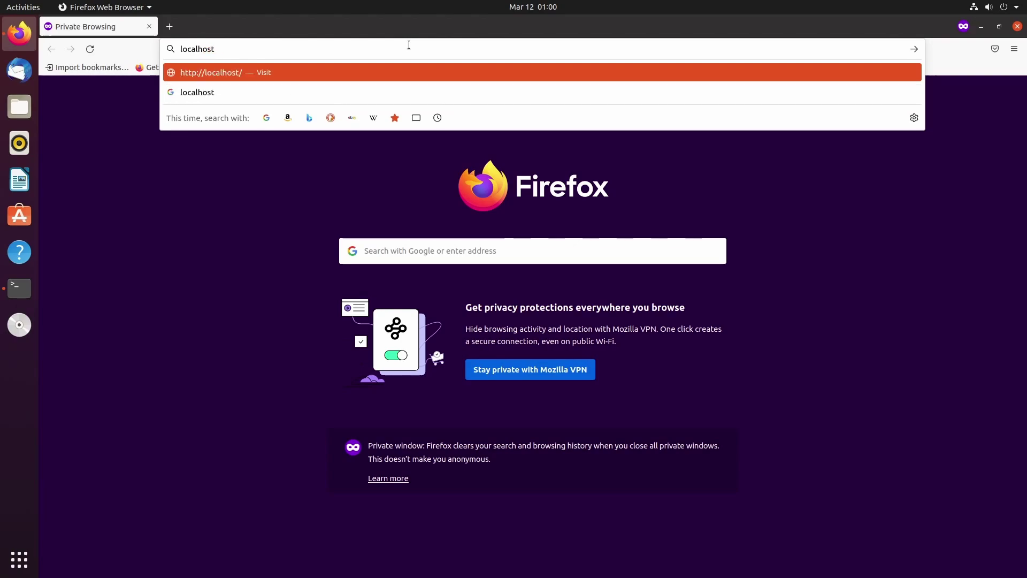
{"action": "key", "text": "Return"}
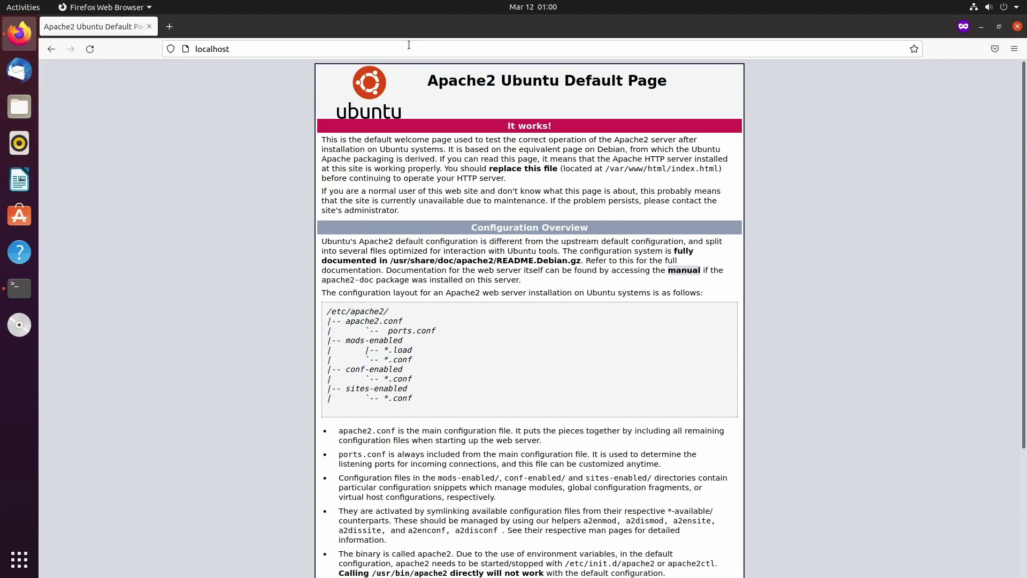
Copy the /var/www/html/index.html path shown on the default page.
{"action": "left_click_drag", "start_coordinate": [560, 126], "coordinate": [487, 126]}
{"action": "left_click", "coordinate": [810, 174]}
{"action": "left_click_drag", "start_coordinate": [605, 170], "coordinate": [719, 171]}
{"action": "key", "text": "ctrl+c"}
{"action": "right_click", "coordinate": [715, 172]}
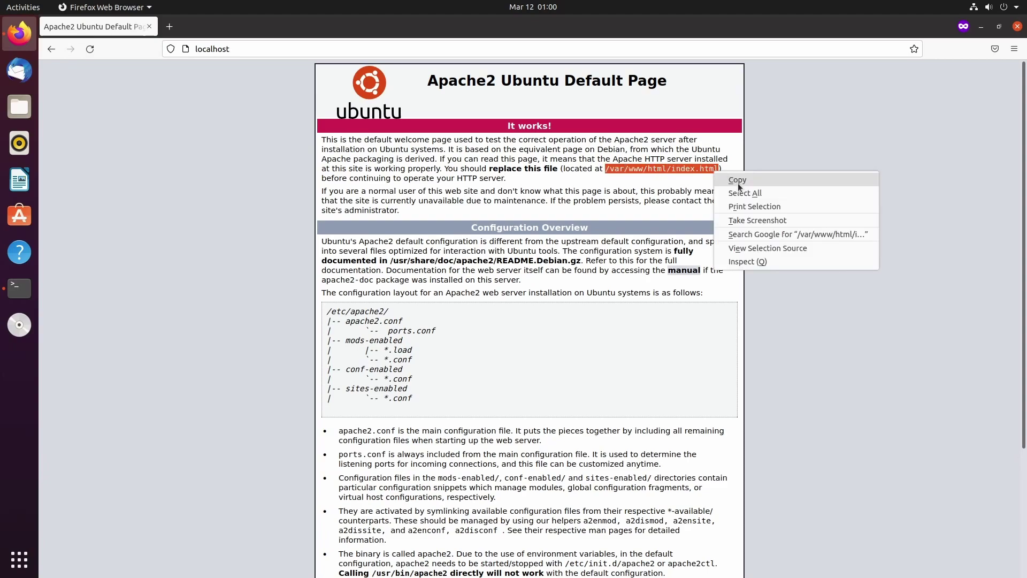
{"action": "left_click", "coordinate": [738, 183]}
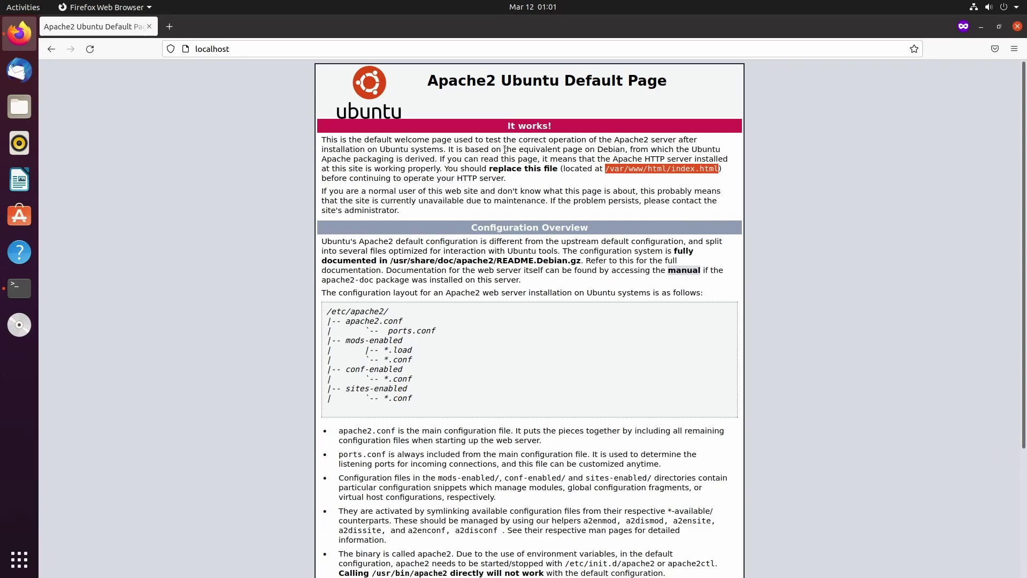
{"action": "left_click", "coordinate": [795, 210]}
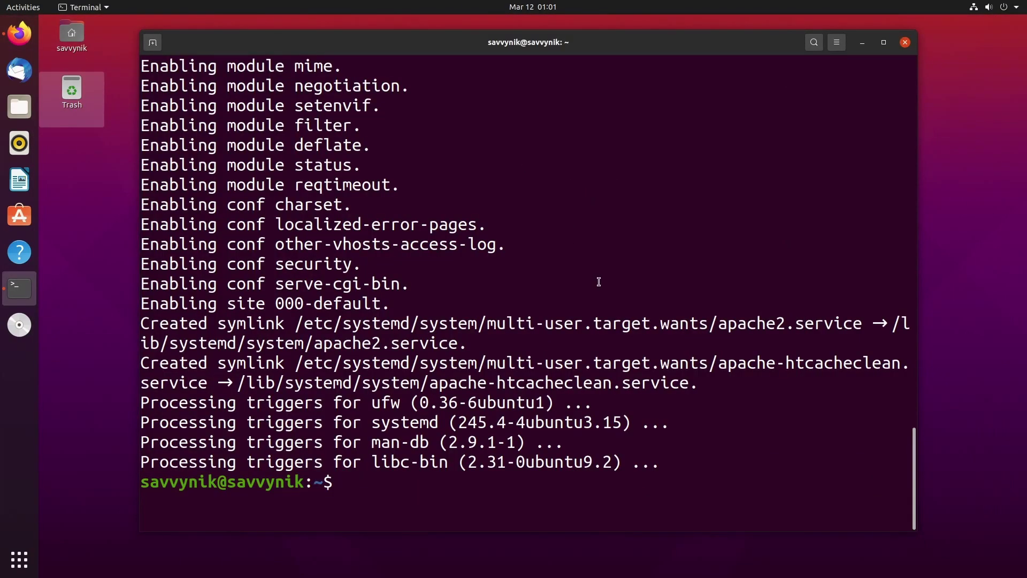
{"action": "type", "text": "vim"}
{"action": "key", "text": "BackSpace"}
{"action": "right_click", "coordinate": [558, 480]}
{"action": "left_click", "coordinate": [610, 411]}
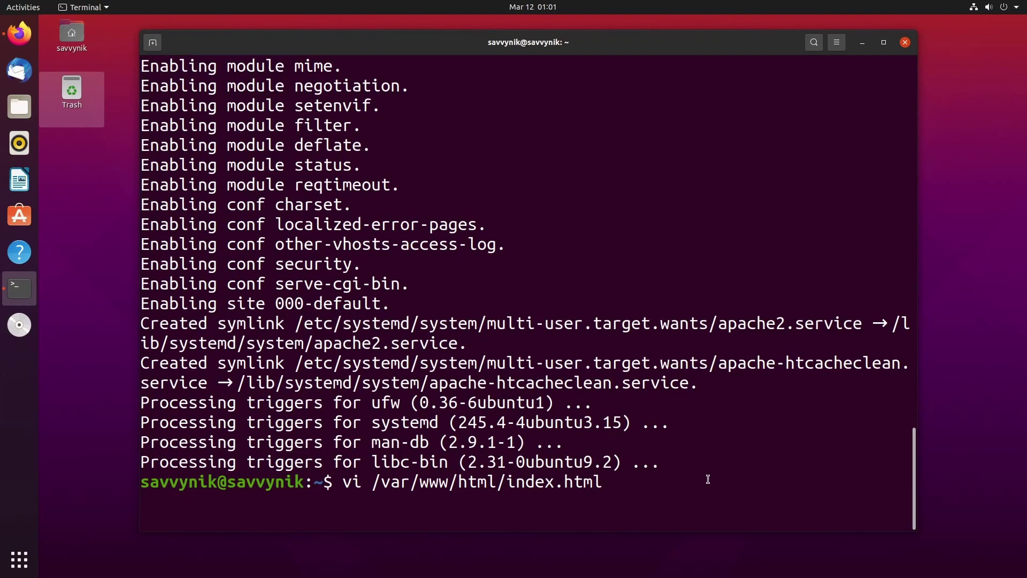
{"action": "key", "text": "Return"}
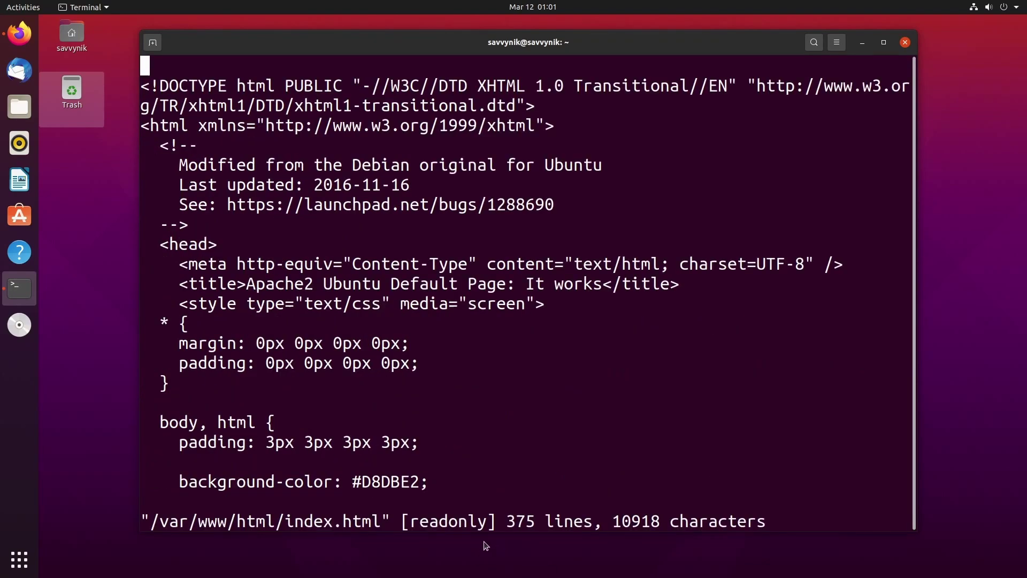
{"action": "left_click_drag", "start_coordinate": [490, 521], "coordinate": [394, 521]}
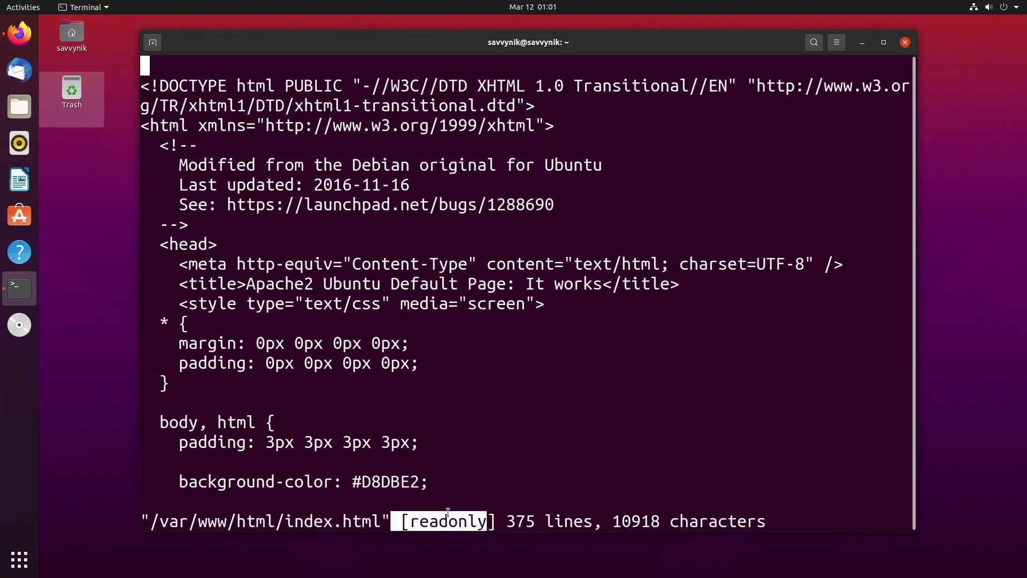
{"action": "left_click", "coordinate": [864, 498]}
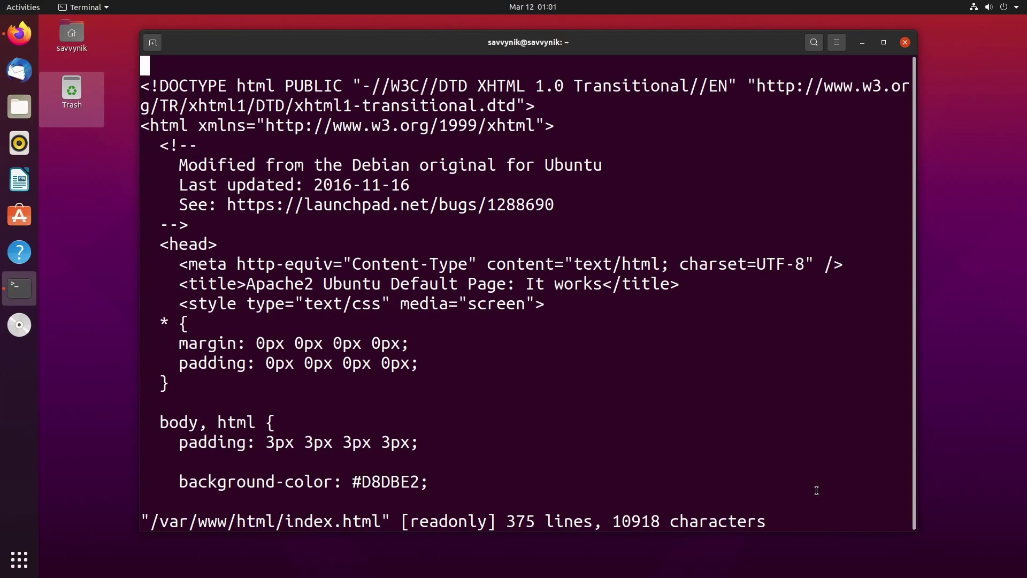
{"action": "type", "text": ":q"}
{"action": "key", "text": "Return"}
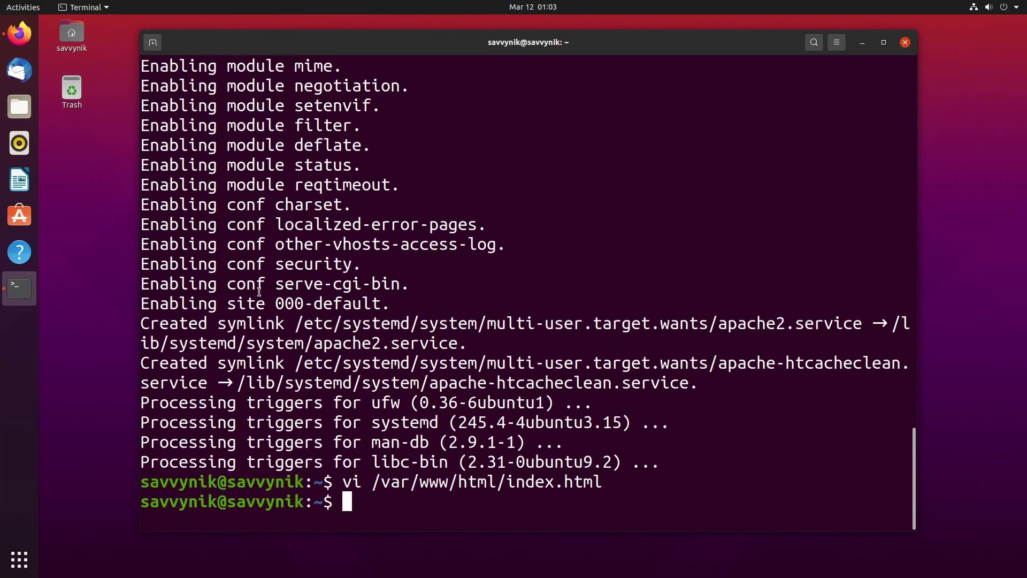
Browse in Files from the computer's root to the /var/www/html folder.
{"action": "left_click", "coordinate": [24, 113]}
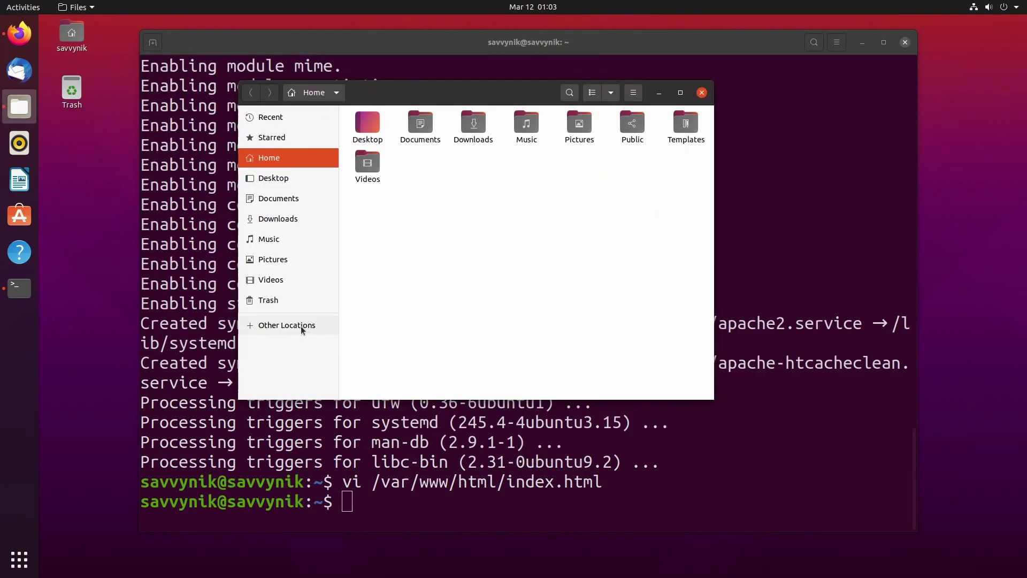
{"action": "left_click", "coordinate": [300, 326]}
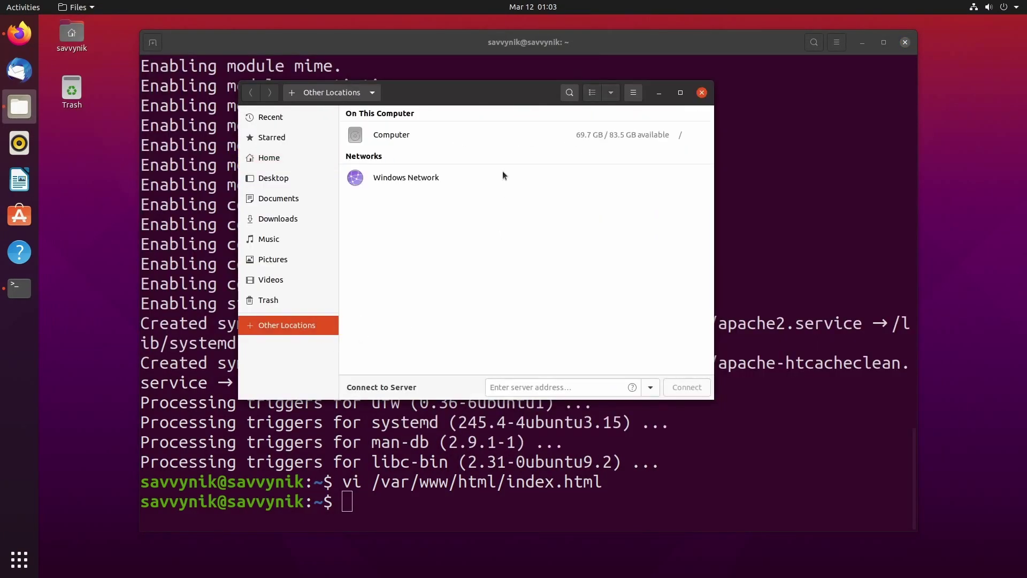
{"action": "left_click", "coordinate": [401, 138]}
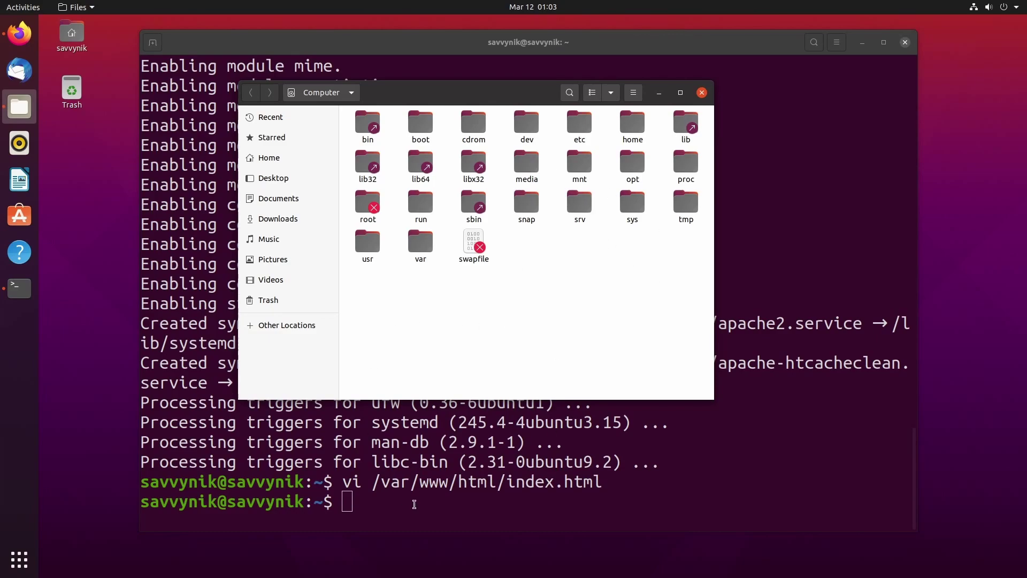
{"action": "left_click", "coordinate": [411, 244]}
{"action": "double_click", "coordinate": [412, 246]}
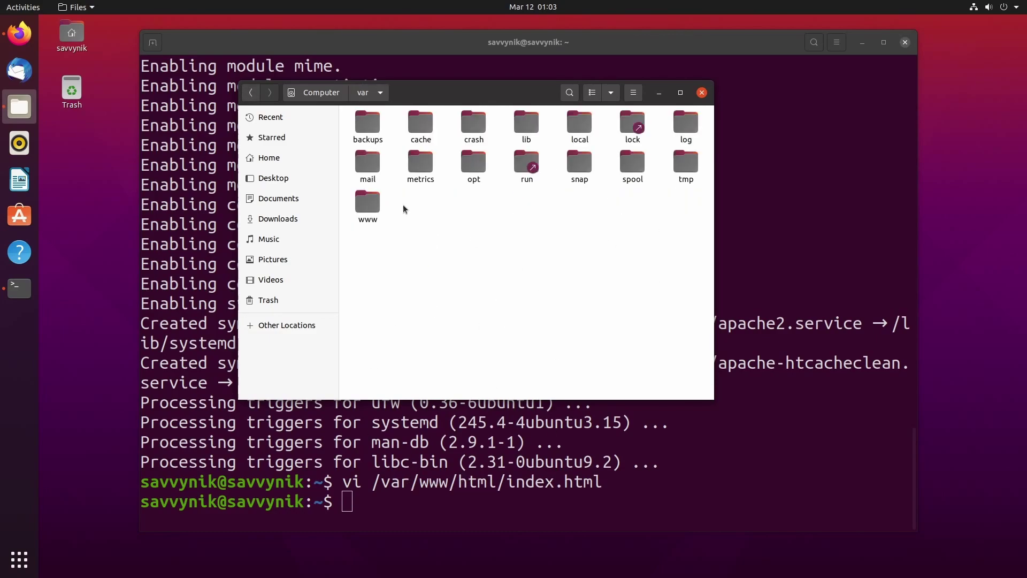
{"action": "double_click", "coordinate": [368, 203]}
{"action": "double_click", "coordinate": [388, 126]}
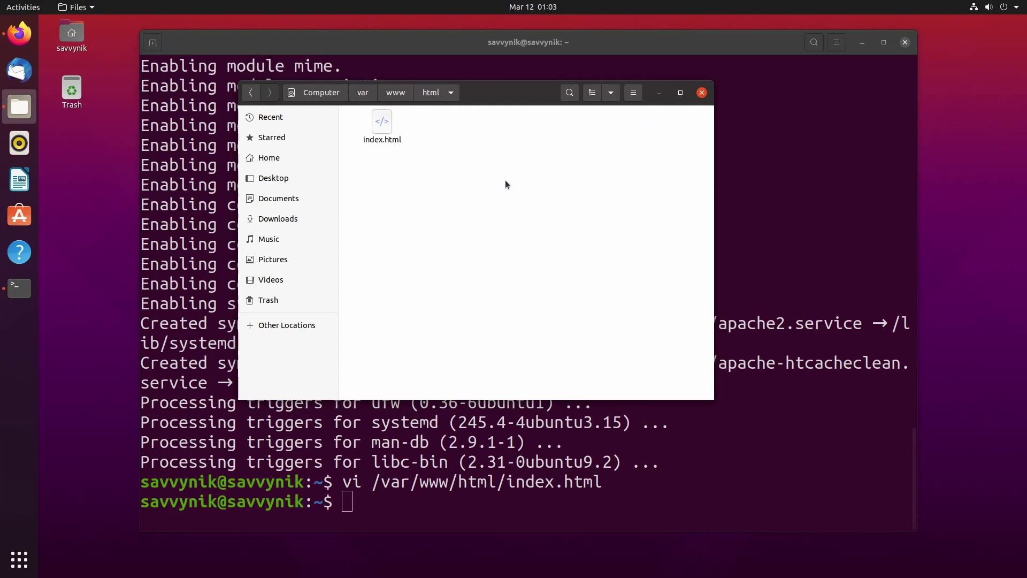
View index.html read-only in Text Editor, then close it and the Files window.
{"action": "right_click", "coordinate": [378, 122]}
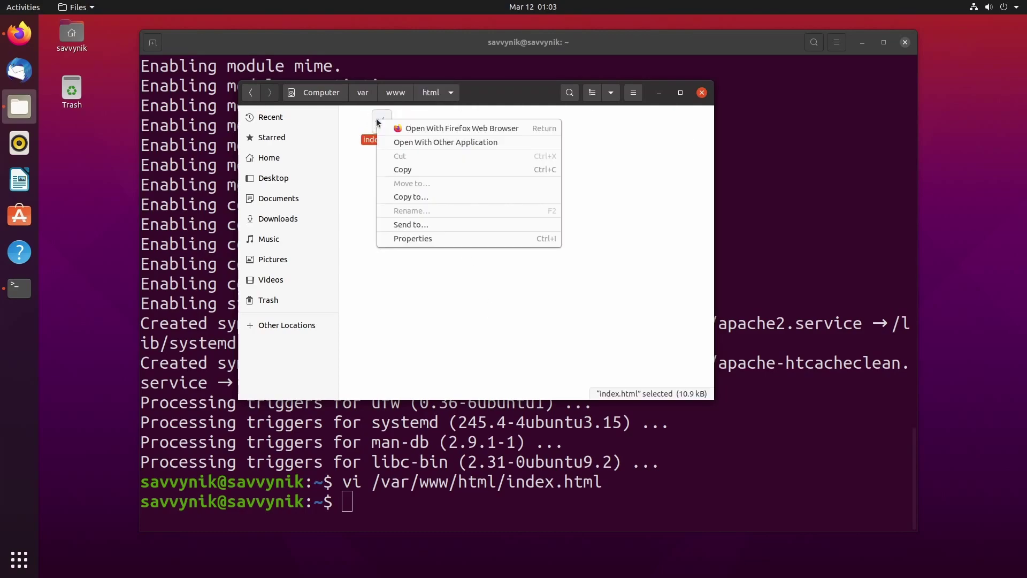
{"action": "left_click", "coordinate": [429, 142]}
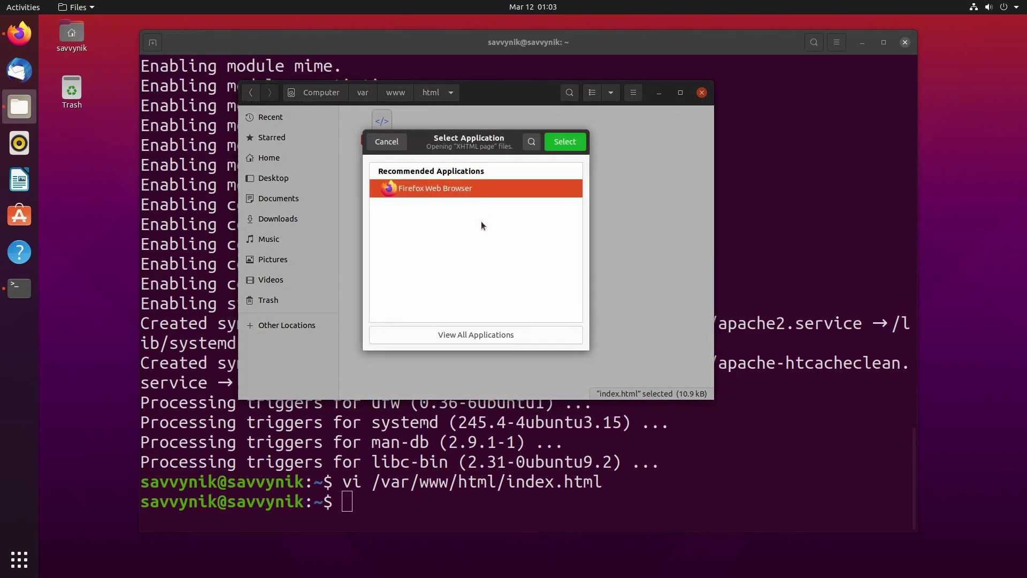
{"action": "left_click", "coordinate": [472, 333]}
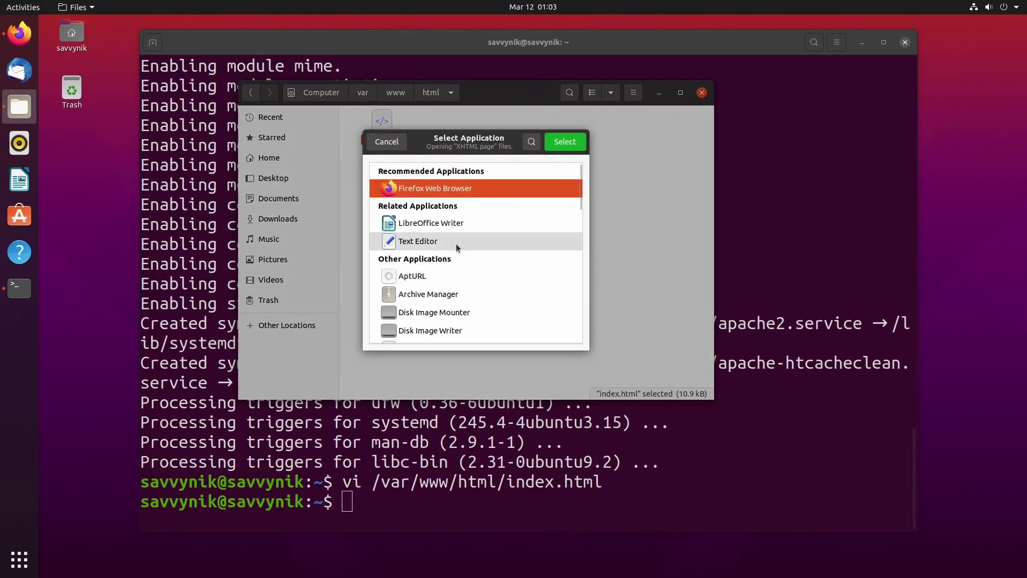
{"action": "left_click", "coordinate": [426, 242]}
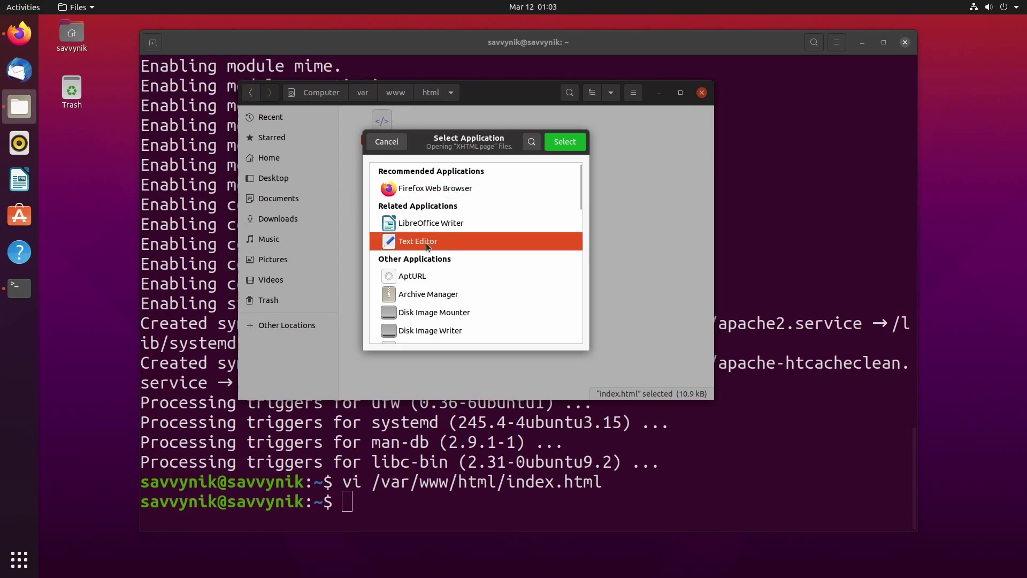
{"action": "double_click", "coordinate": [478, 240]}
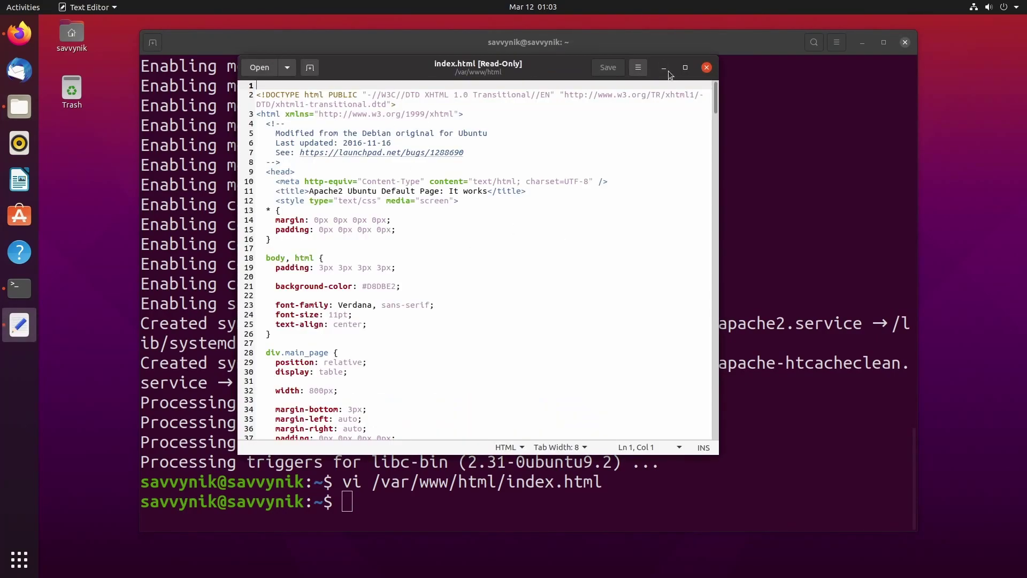
{"action": "left_click", "coordinate": [706, 68]}
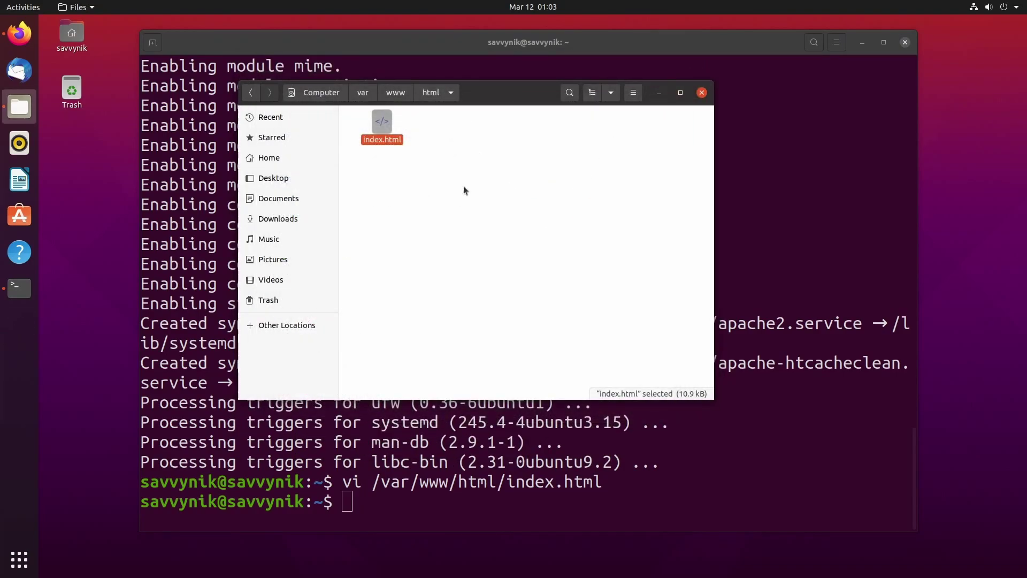
{"action": "left_click", "coordinate": [702, 93]}
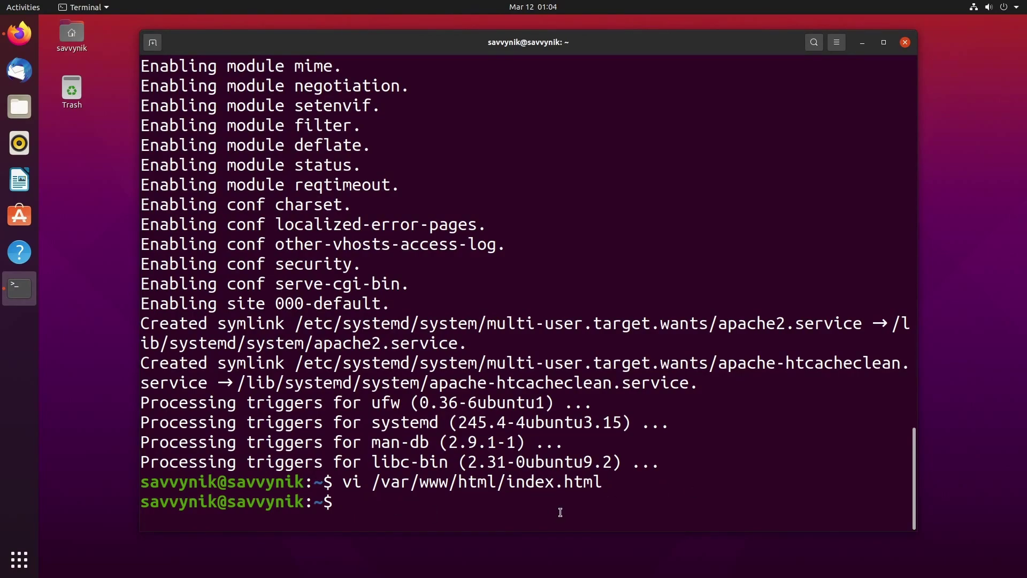
Run 'sudo vi /var/www/html/index.html' to edit the page as root.
{"action": "type", "text": "sudo vi"}
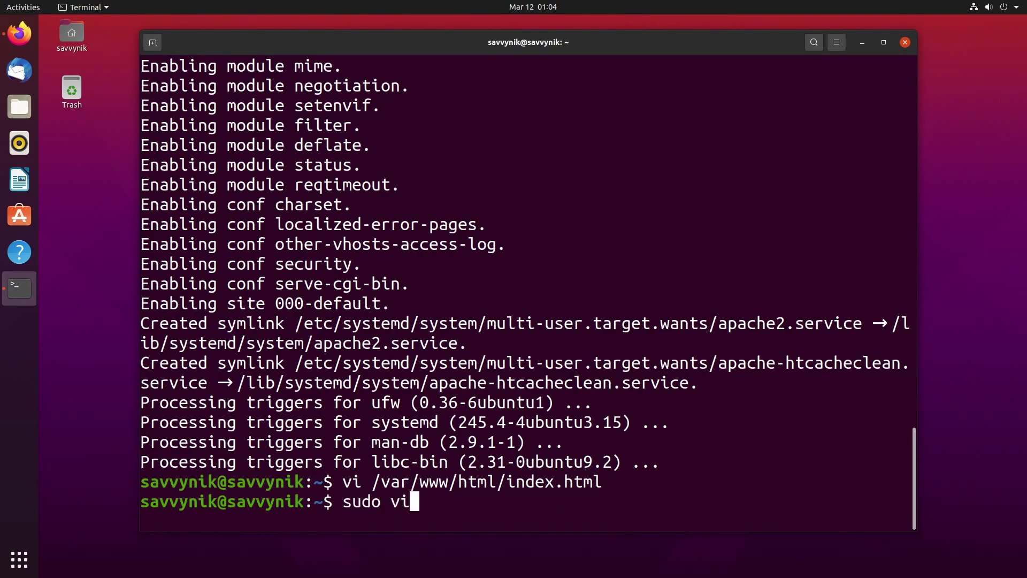
{"action": "type", "text": " /var/www/htl"}
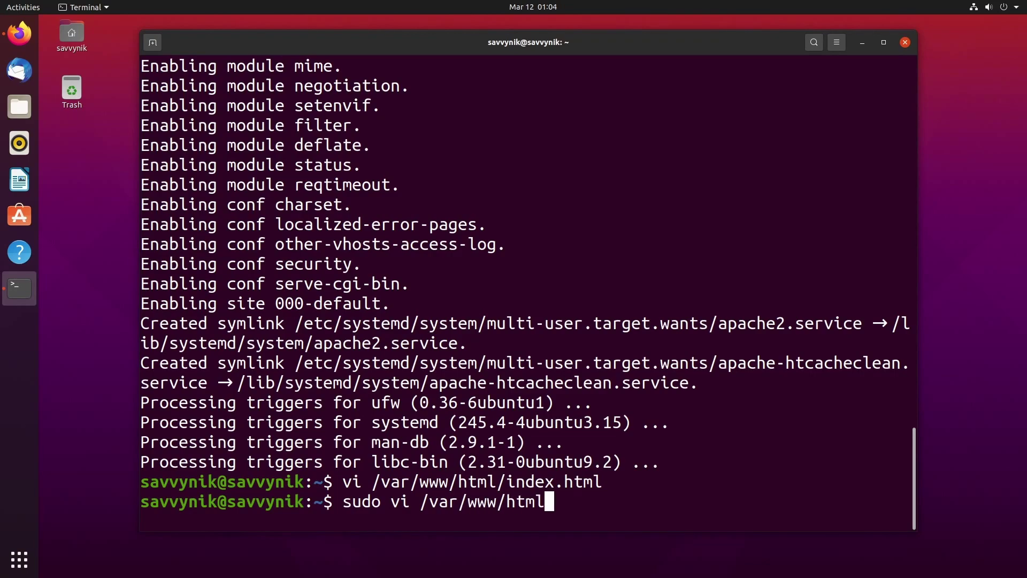
{"action": "type", "text": "/index.html"}
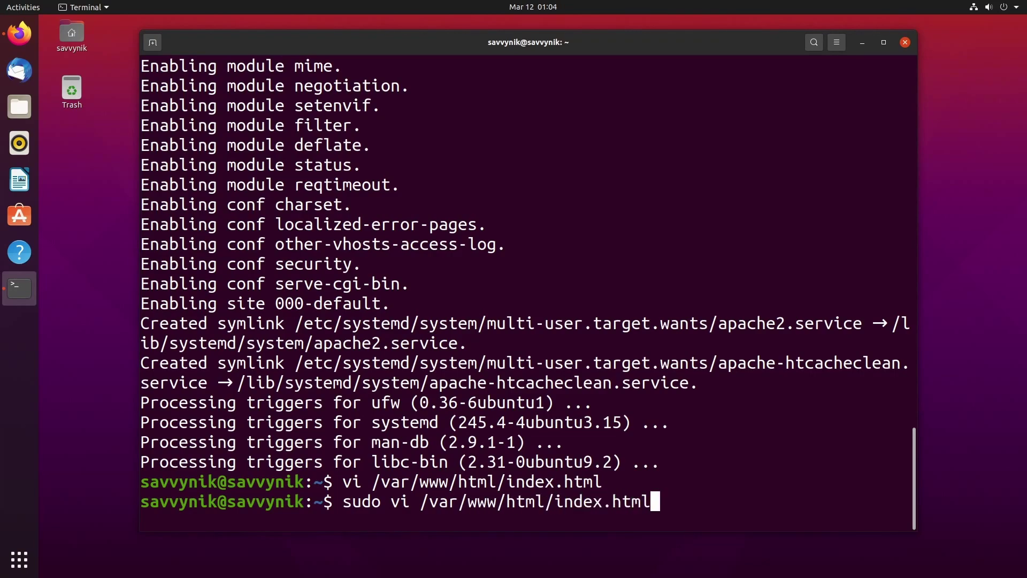
{"action": "key", "text": "Return"}
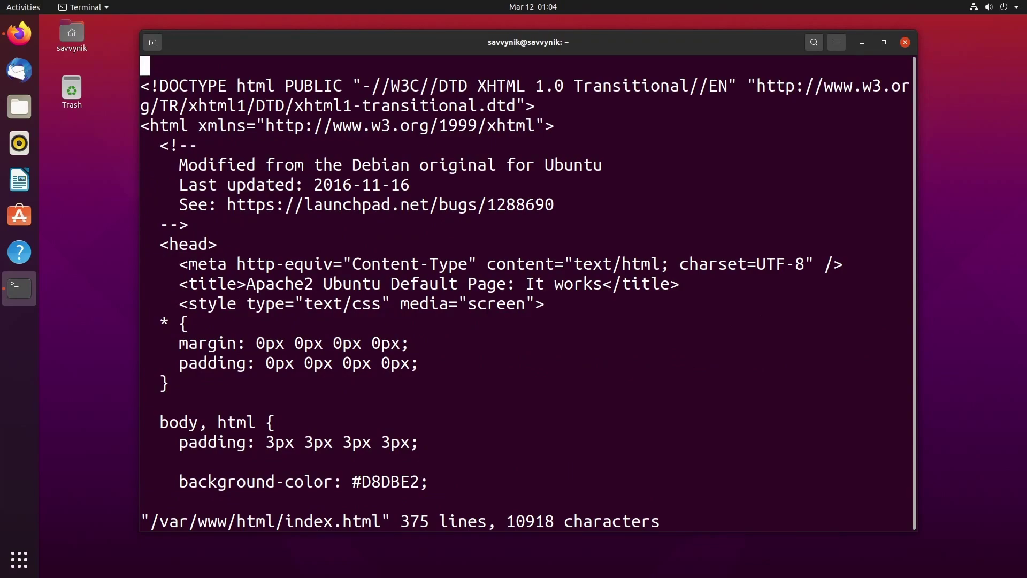
Install vim with 'sudo apt install vim', confirming the prompt.
{"action": "type", "text": "sud"}
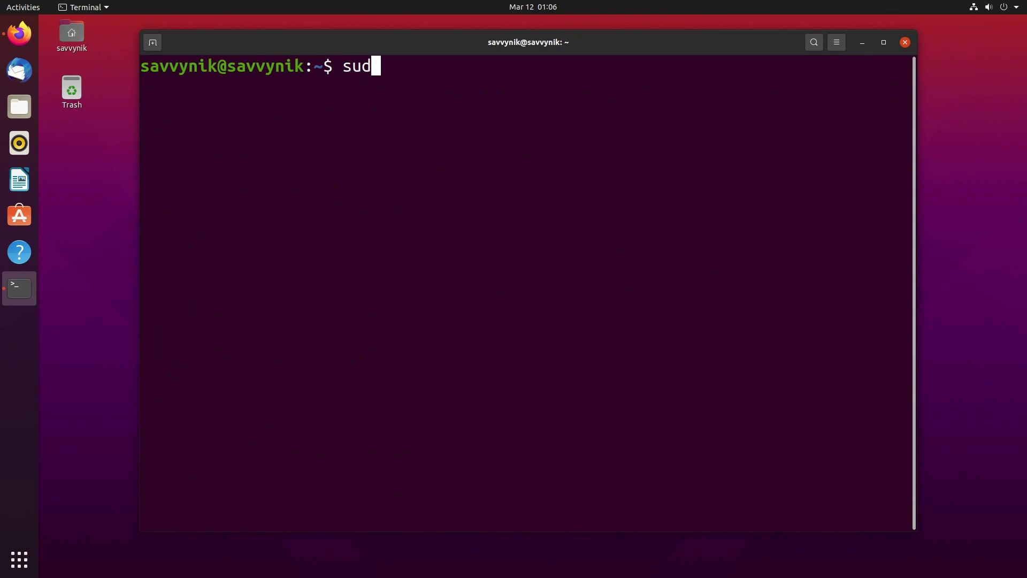
{"action": "type", "text": "o apt install vim"}
{"action": "key", "text": "Return"}
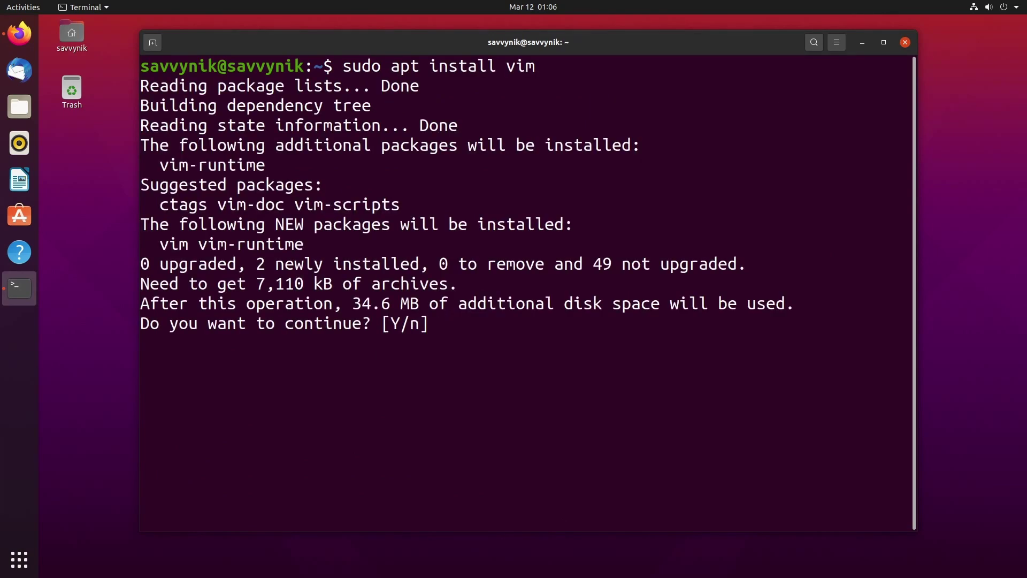
{"action": "key", "text": "Return"}
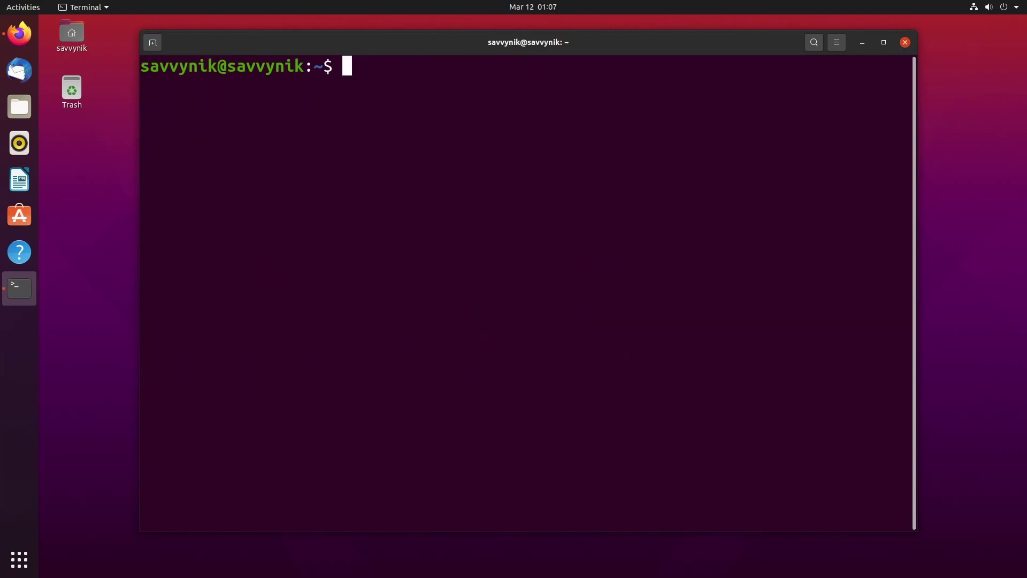
Open the pasted /var/www/html/index.html path with 'sudo vim'.
{"action": "type", "text": "sudo "}
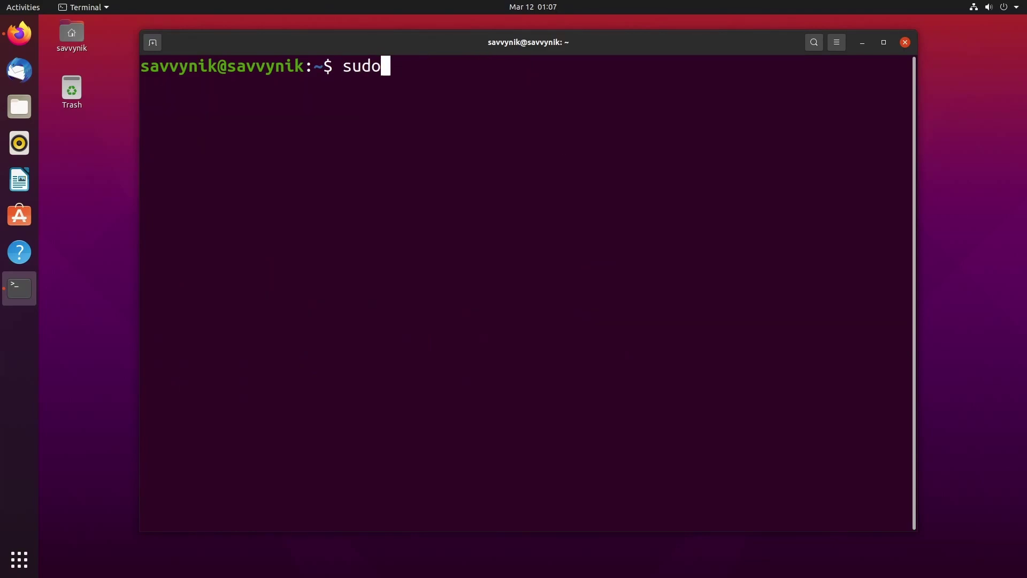
{"action": "type", "text": "vim"}
{"action": "type", "text": "/var/www/html/index.html"}
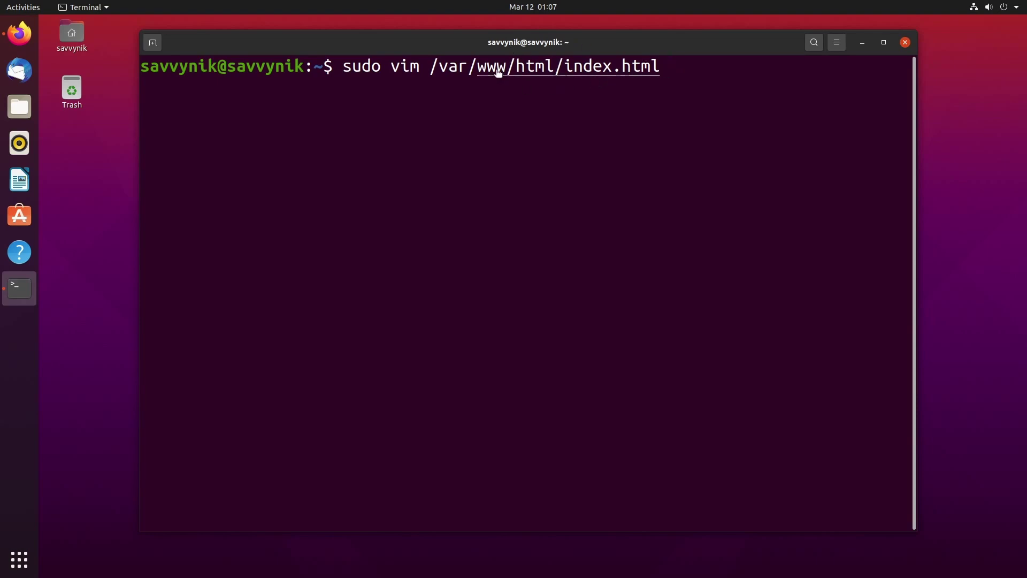
{"action": "key", "text": "Return"}
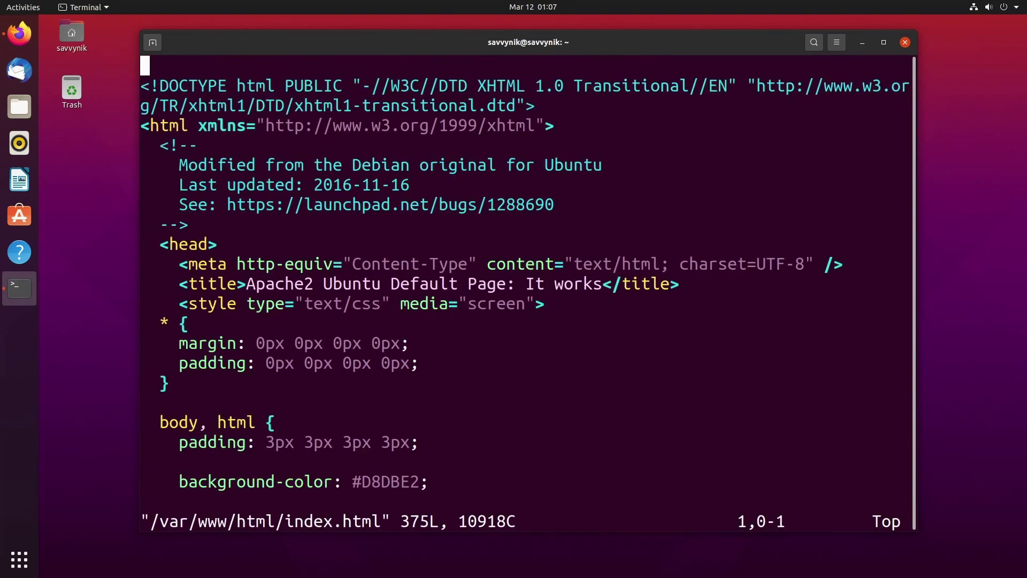
Delete the file's contents with 1000dd and write an html, head and body skeleton.
{"action": "type", "text": "1000d"}
{"action": "key", "text": "Escape"}
{"action": "type", "text": "1000ddi"}
{"action": "type", "text": "<"}
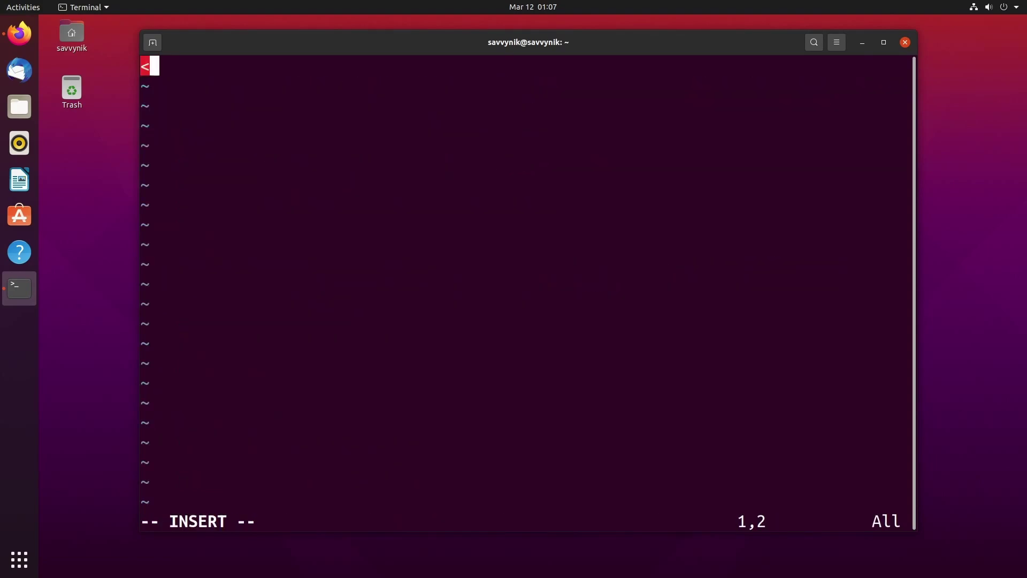
{"action": "type", "text": "html>"}
{"action": "key", "text": "Return"}
{"action": "key", "text": "Tab"}
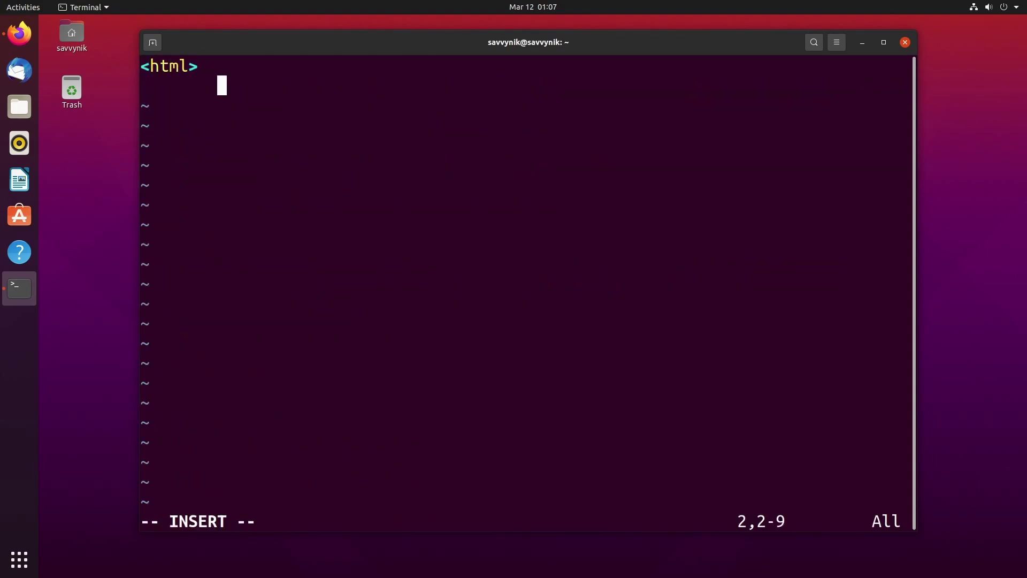
{"action": "key", "text": "Return"}
{"action": "key", "text": "Return"}
{"action": "type", "text": "</h"}
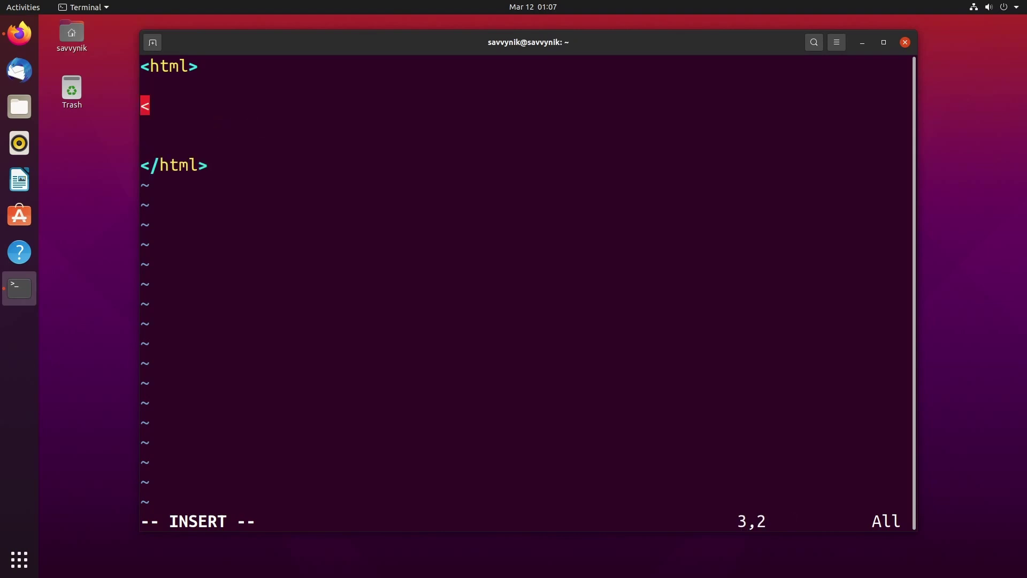
{"action": "type", "text": "head"}
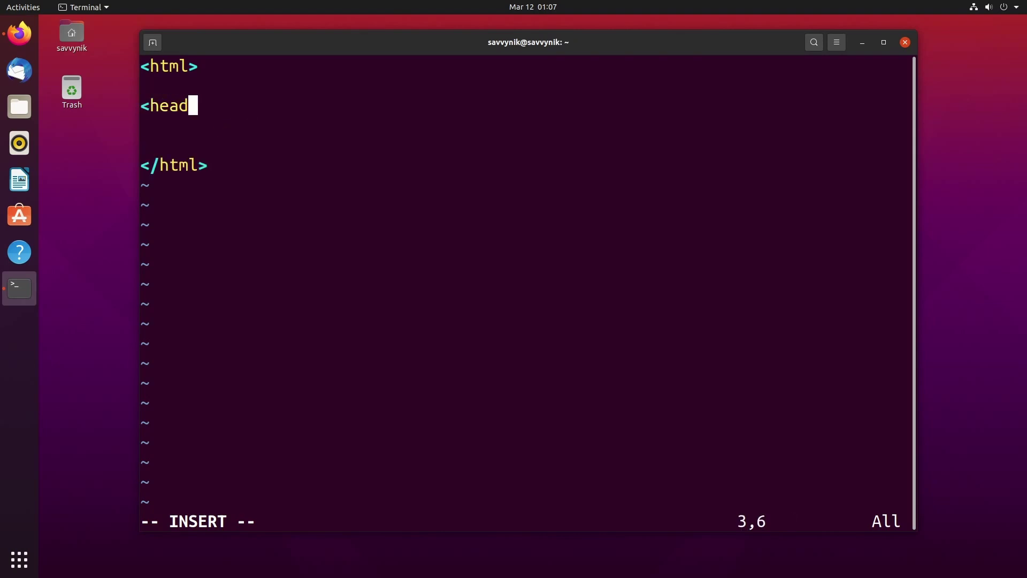
{"action": "type", "text": "></head>"}
{"action": "key", "text": "Return"}
{"action": "key", "text": "Return"}
{"action": "type", "text": "<body>"}
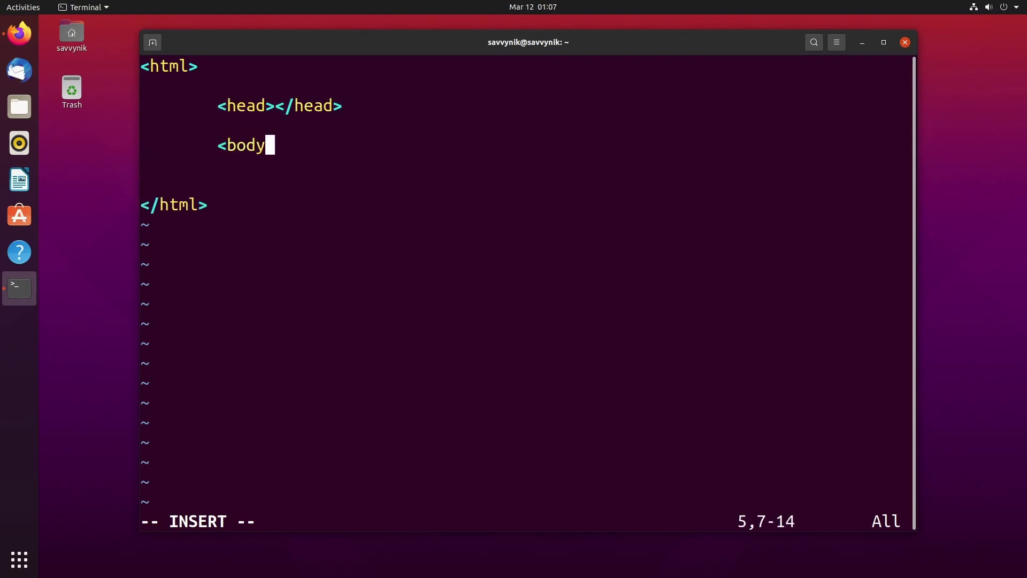
{"action": "key", "text": "Return"}
{"action": "key", "text": "Tab"}
{"action": "key", "text": "Return"}
{"action": "type", "text": "</body>"}
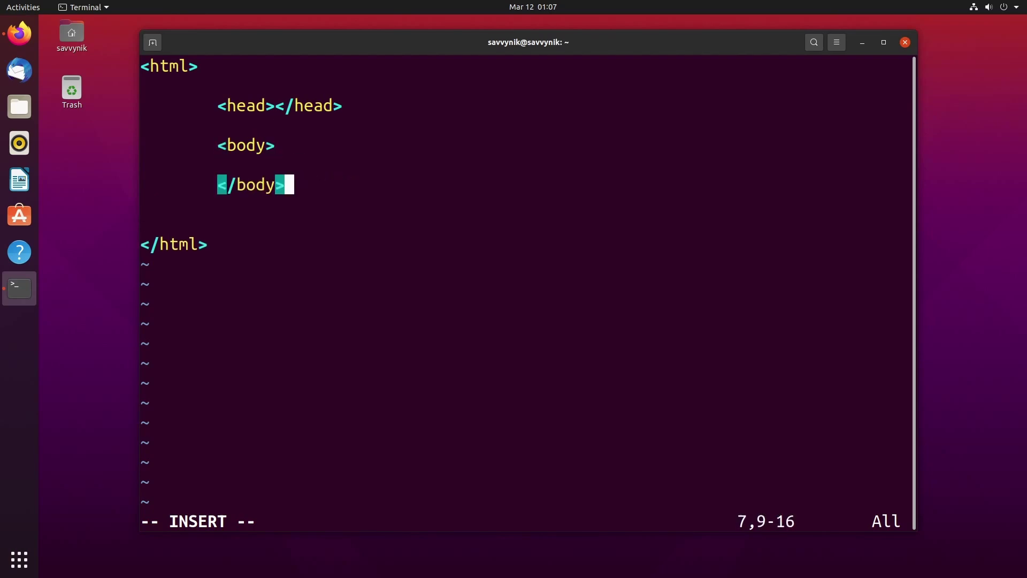
Add a <center><b> message with the author's name and 'was HERE!' in the body, and save with :x.
{"action": "key", "text": "Up"}
{"action": "key", "text": "Tab"}
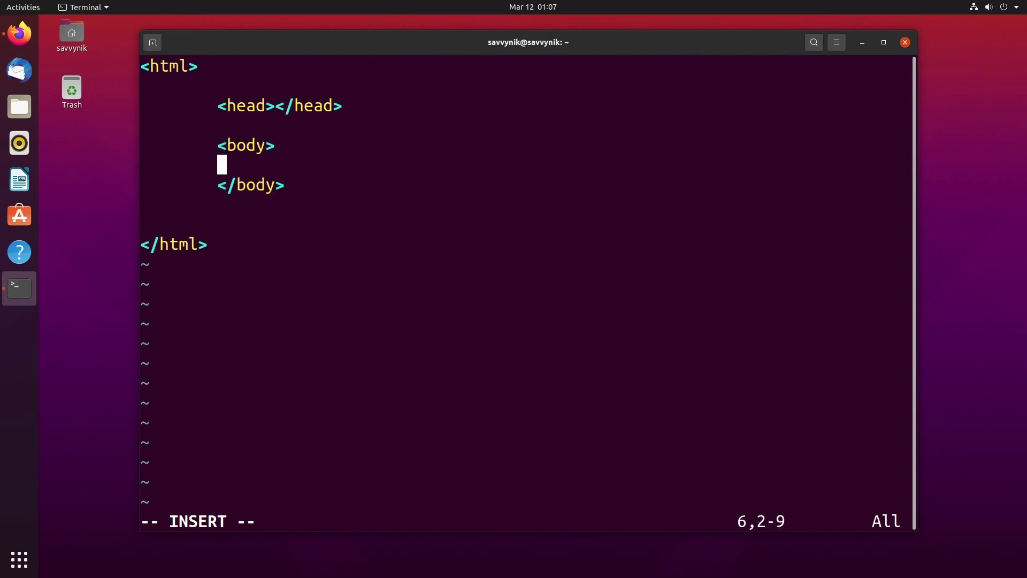
{"action": "key", "text": "Tab"}
{"action": "type", "text": "<center>"}
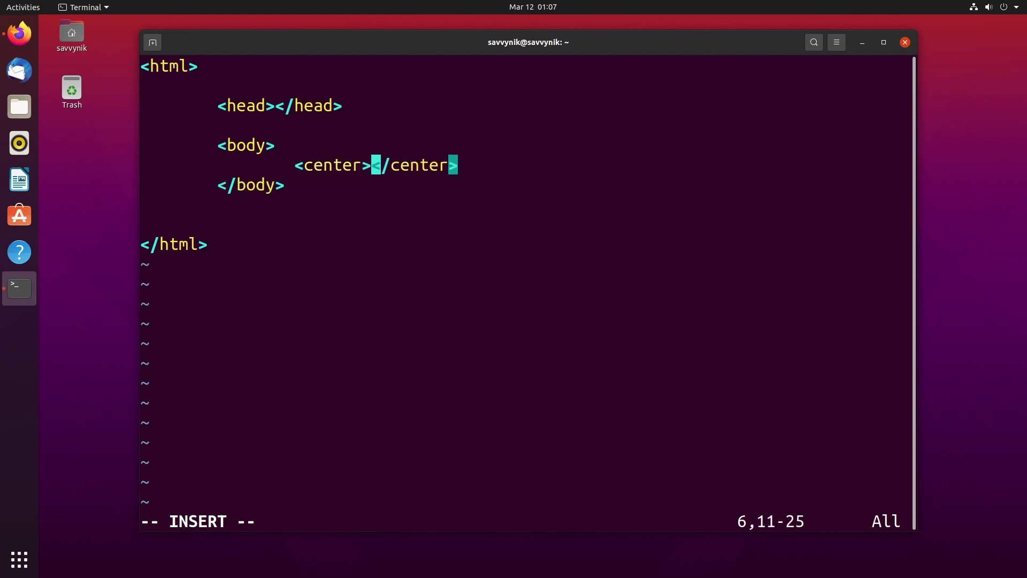
{"action": "type", "text": "<b>"}
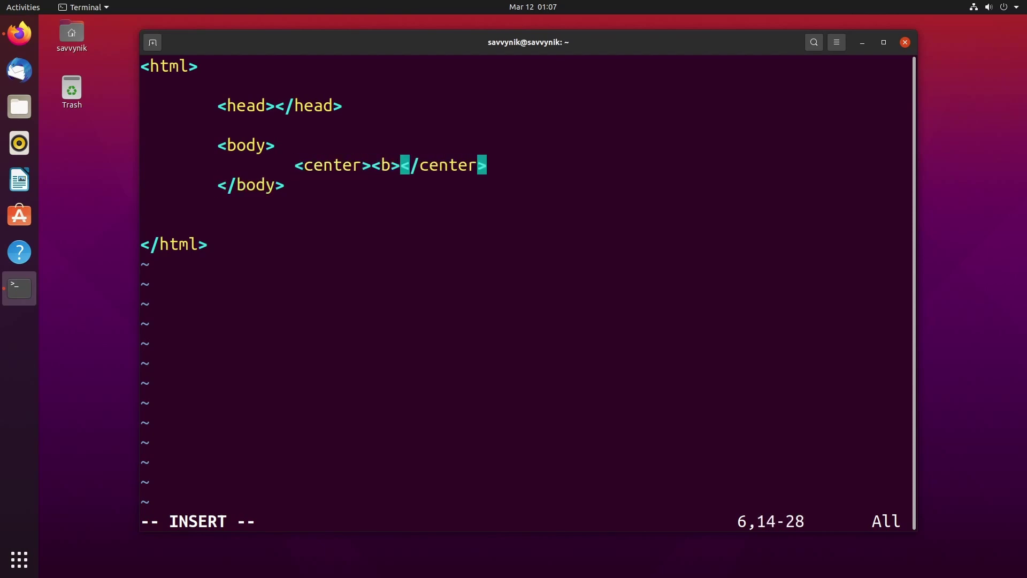
{"action": "type", "text": "SavvyNik was "}
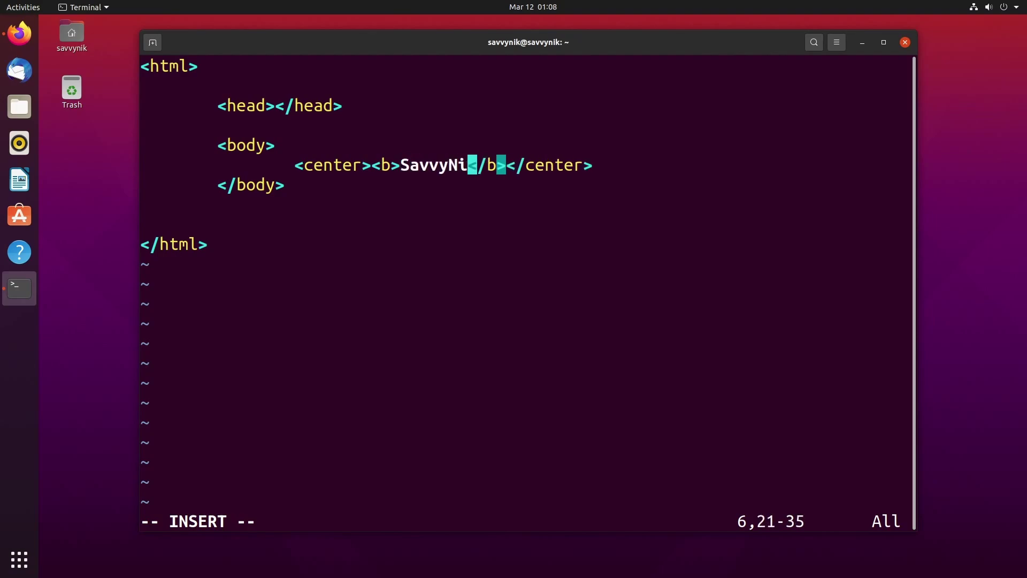
{"action": "type", "text": "HERE!"}
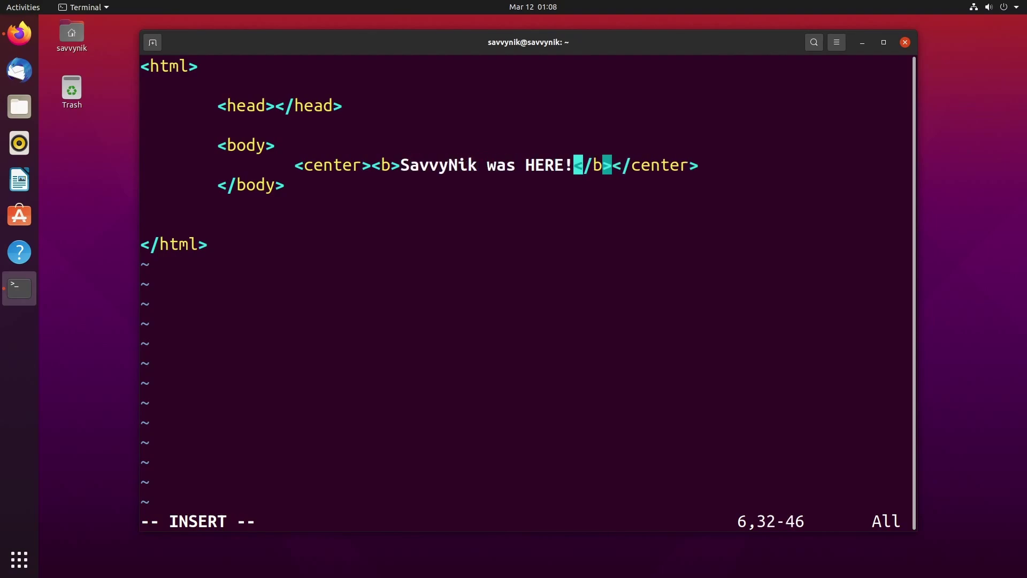
{"action": "key", "text": "Escape"}
{"action": "type", "text": ":x"}
{"action": "key", "text": "Return"}
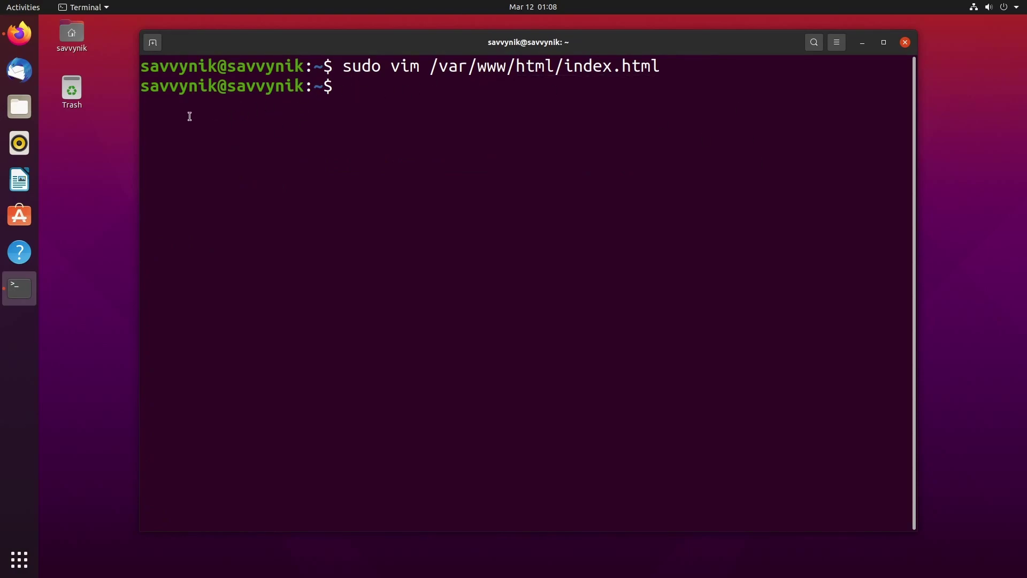
Reload localhost in Firefox to display the bold, centered 'was HERE!' page.
{"action": "left_click", "coordinate": [30, 40]}
{"action": "left_click", "coordinate": [90, 49]}
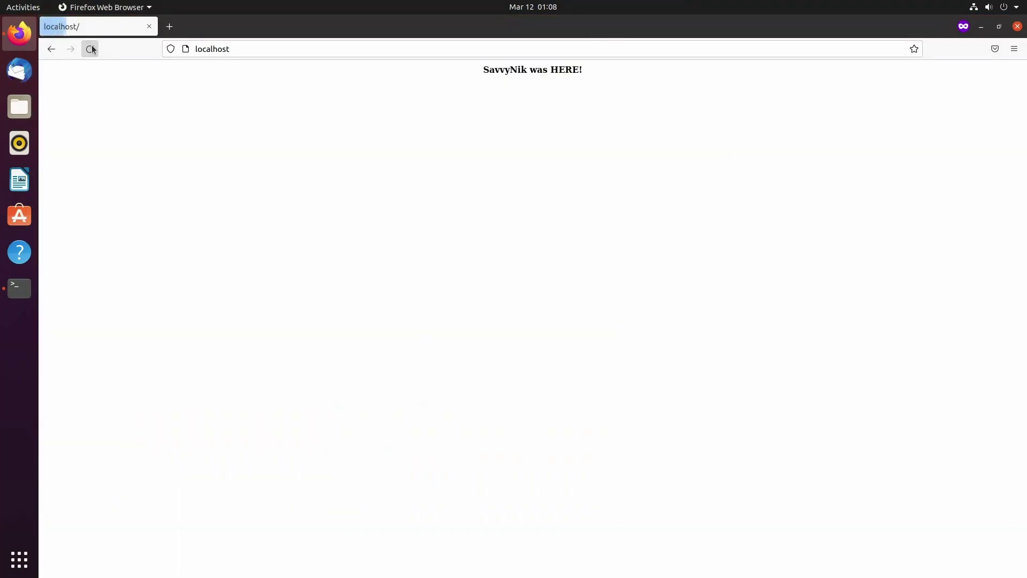